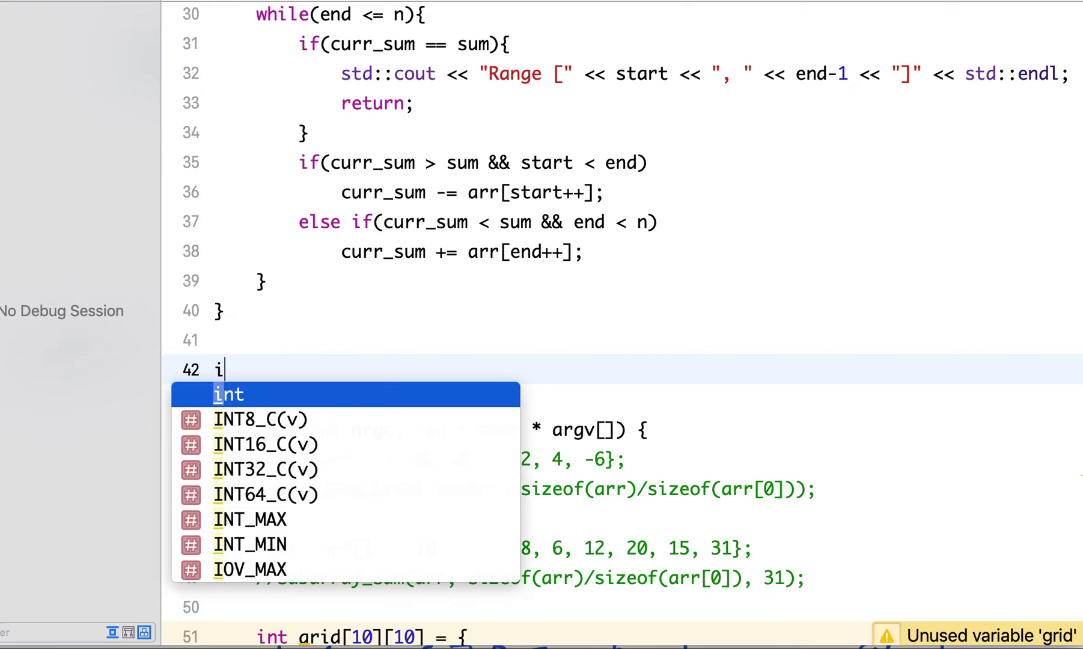
Step: Declare void flood_fill(int arr[10][10], int x, int y, int col) on line 42
{"action": "key", "text": "BackSpace"}
{"action": "type", "text": "void f"}
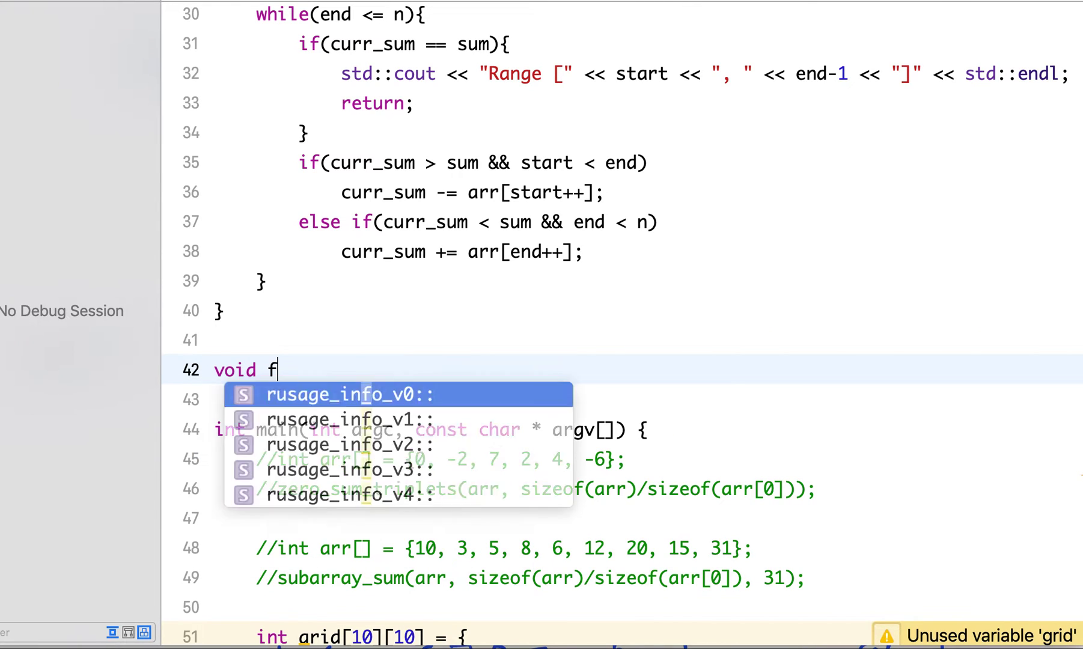
{"action": "type", "text": "lood_fi"}
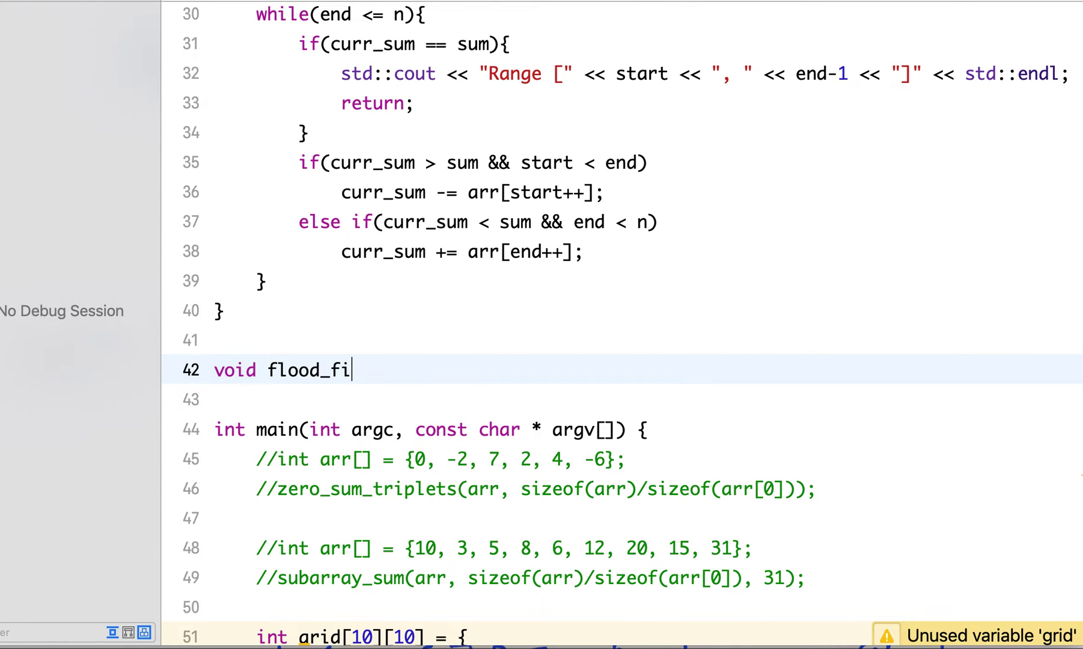
{"action": "type", "text": "lle"}
{"action": "type", "text": "("}
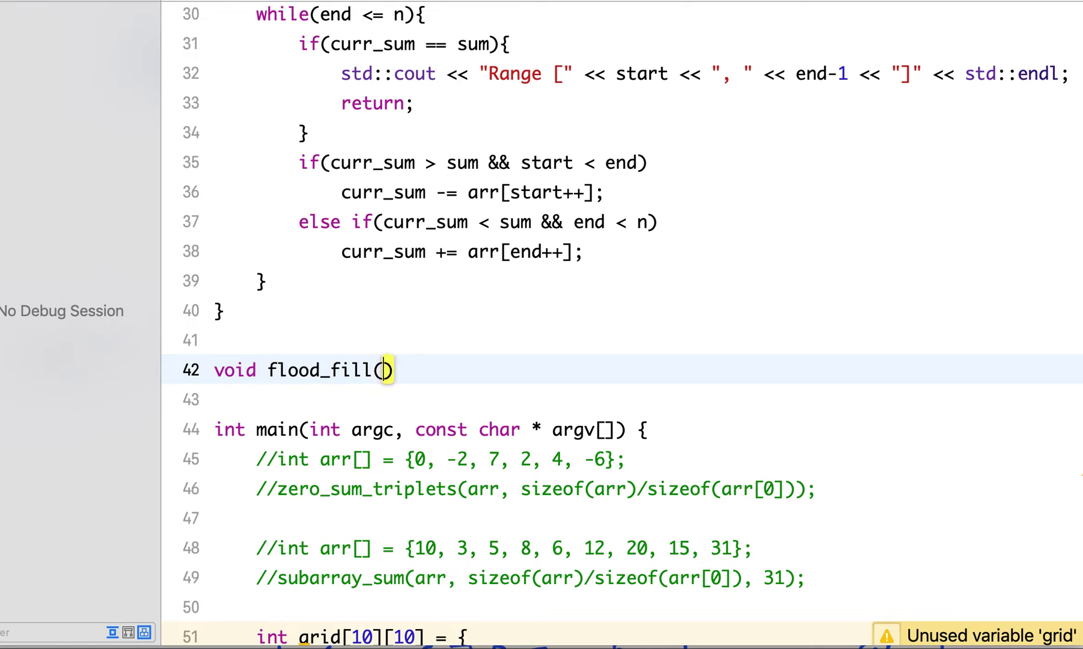
{"action": "type", "text": "int arr["}
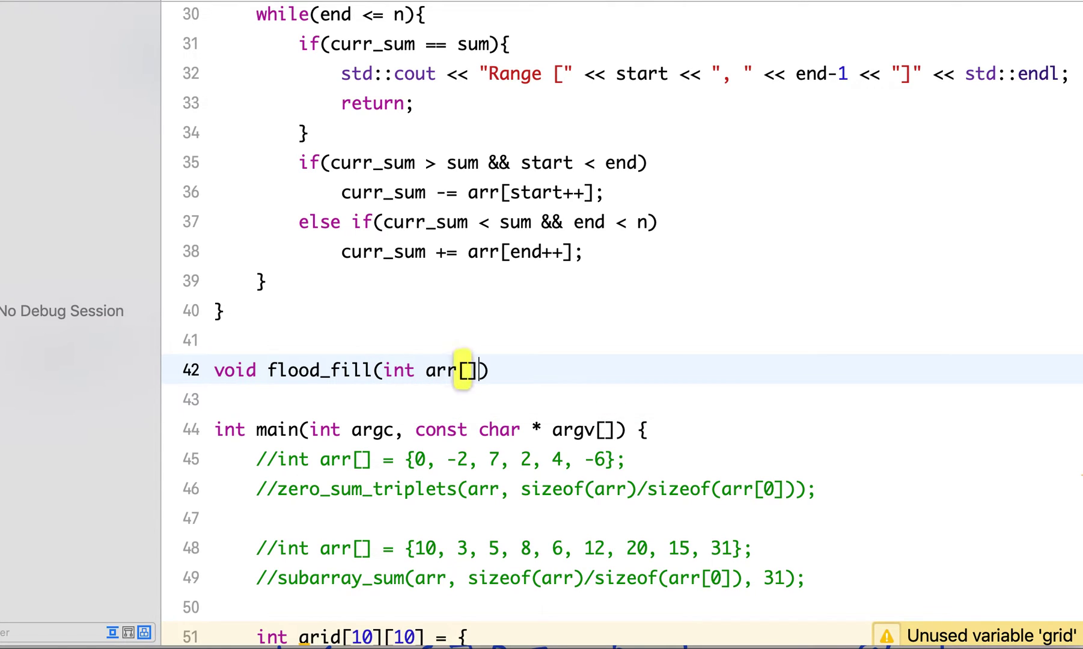
{"action": "type", "text": "10"}
{"action": "key", "text": "Right"}
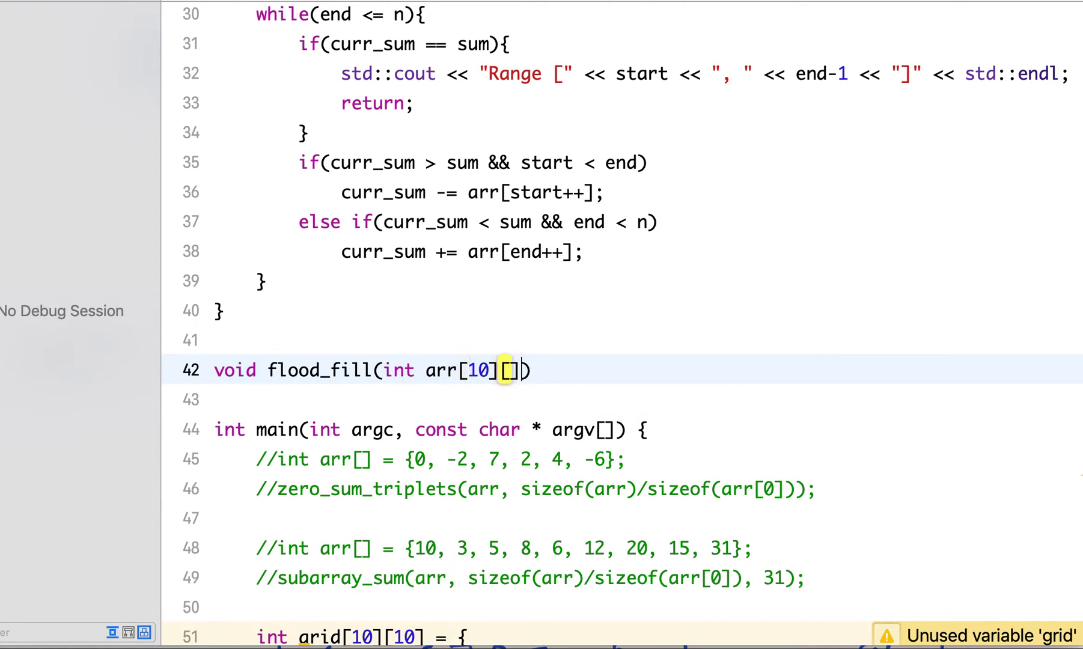
{"action": "type", "text": "[10"}
{"action": "key", "text": "Right"}
{"action": "type", "text": ", "}
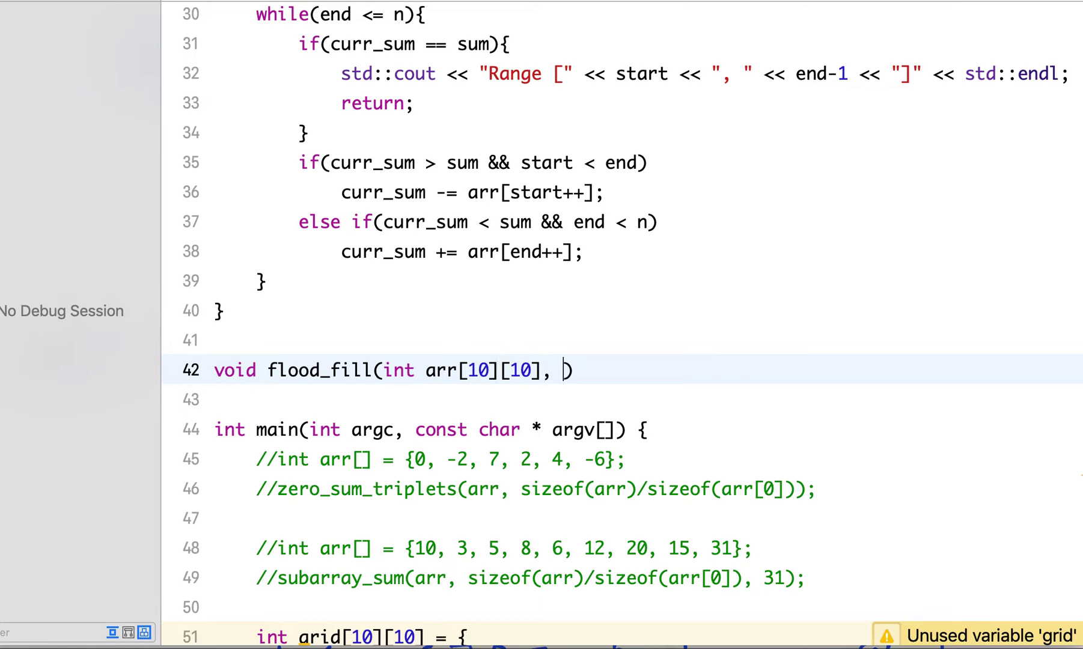
{"action": "type", "text": "int x, in"}
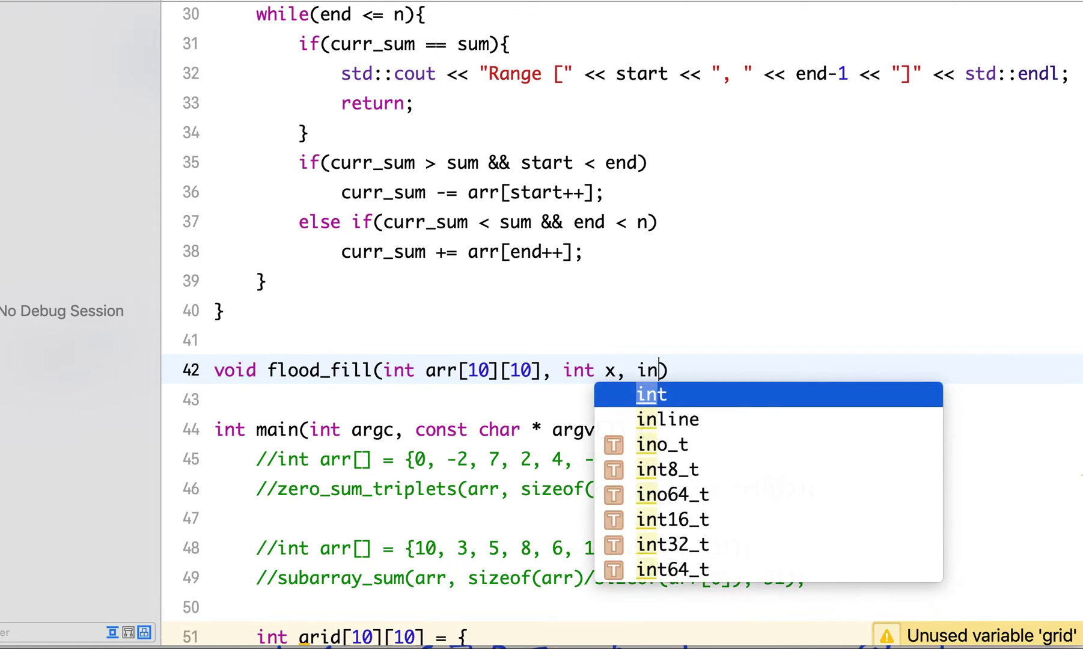
{"action": "type", "text": "t y, i"}
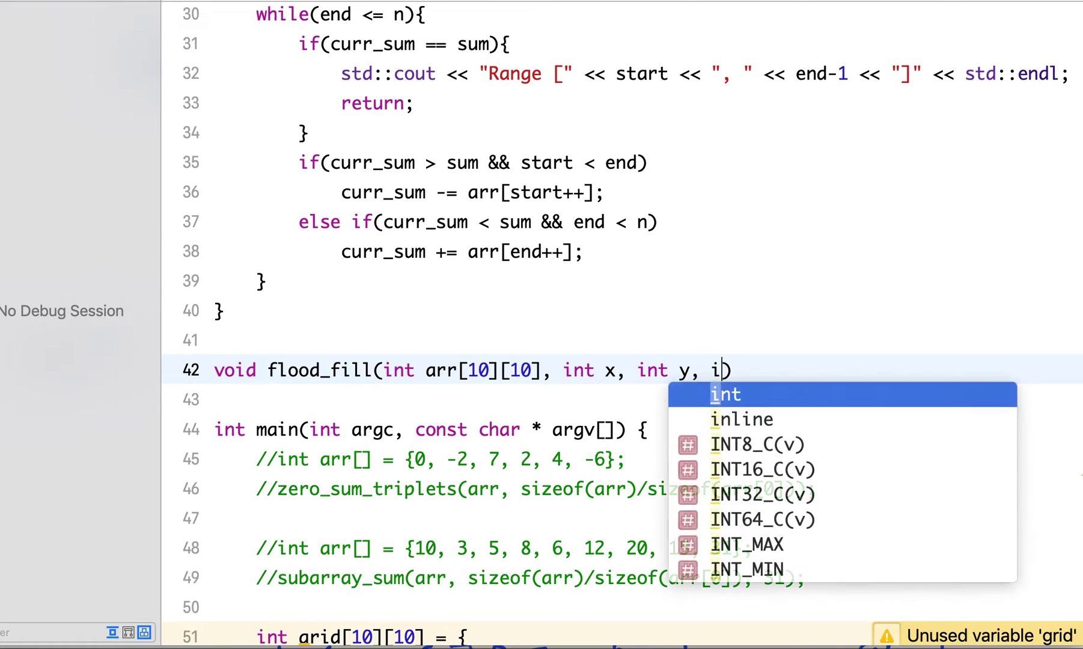
{"action": "type", "text": "nt col"}
{"action": "key", "text": "Right"}
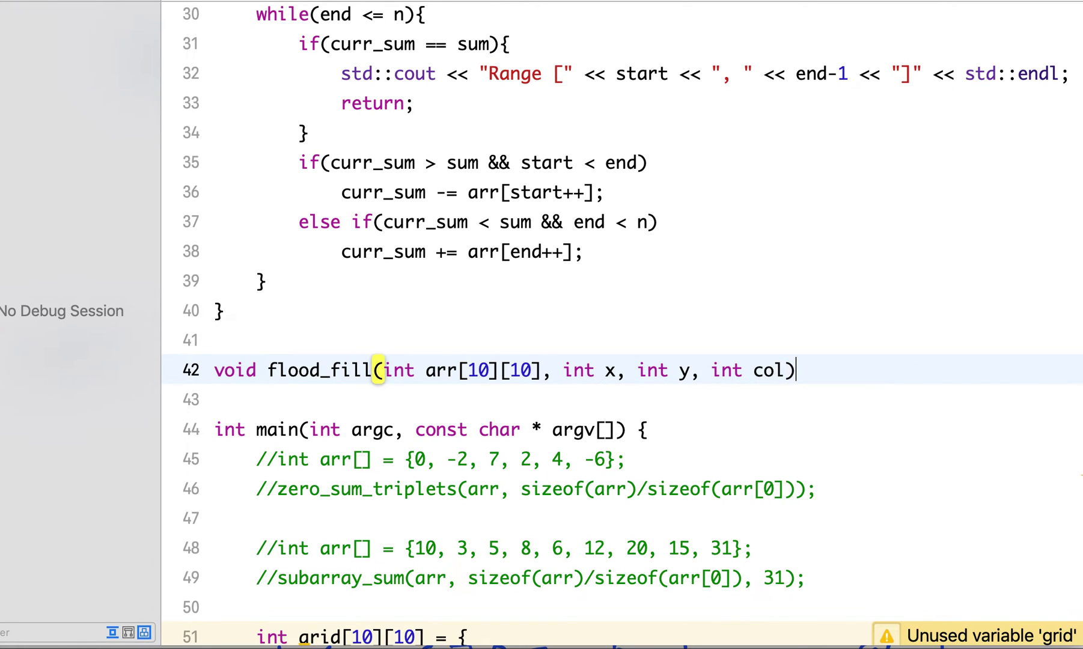
{"action": "type", "text": "{"}
{"action": "key", "text": "Return"}
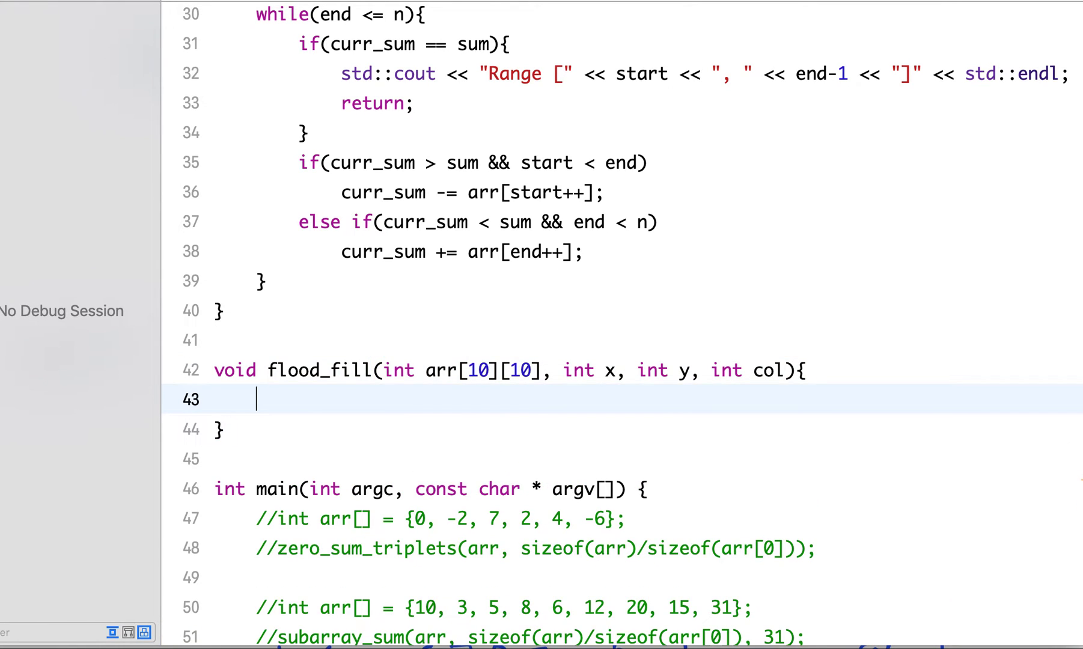
{"action": "type", "text": "int "}
{"action": "type", "text": "old_co"}
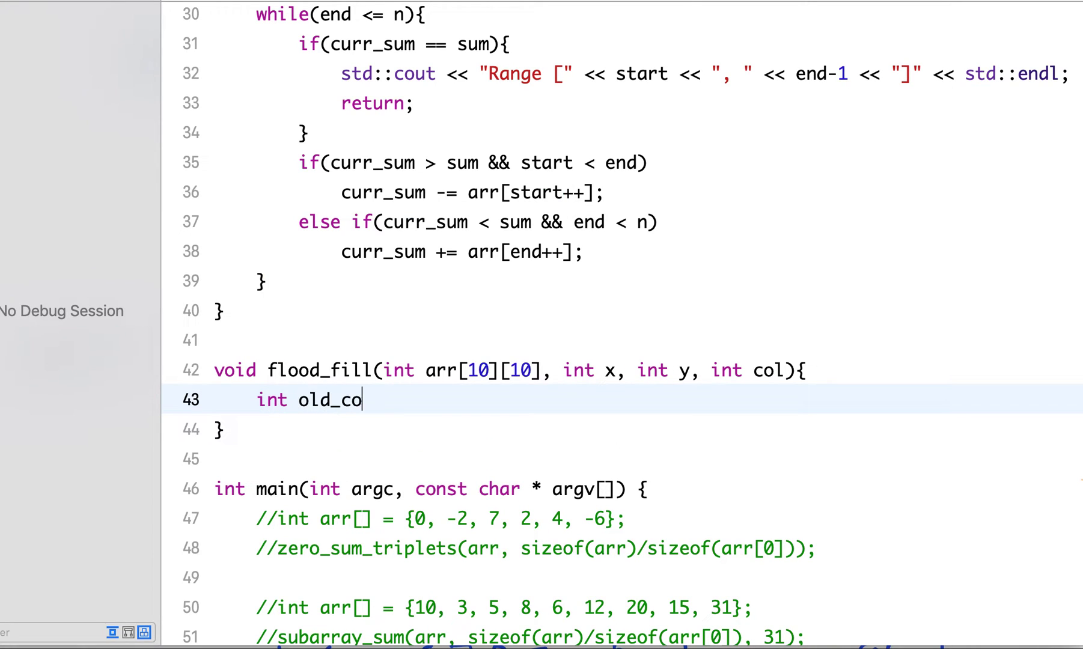
{"action": "type", "text": "lor "}
{"action": "type", "text": "= "}
{"action": "type", "text": "arr"}
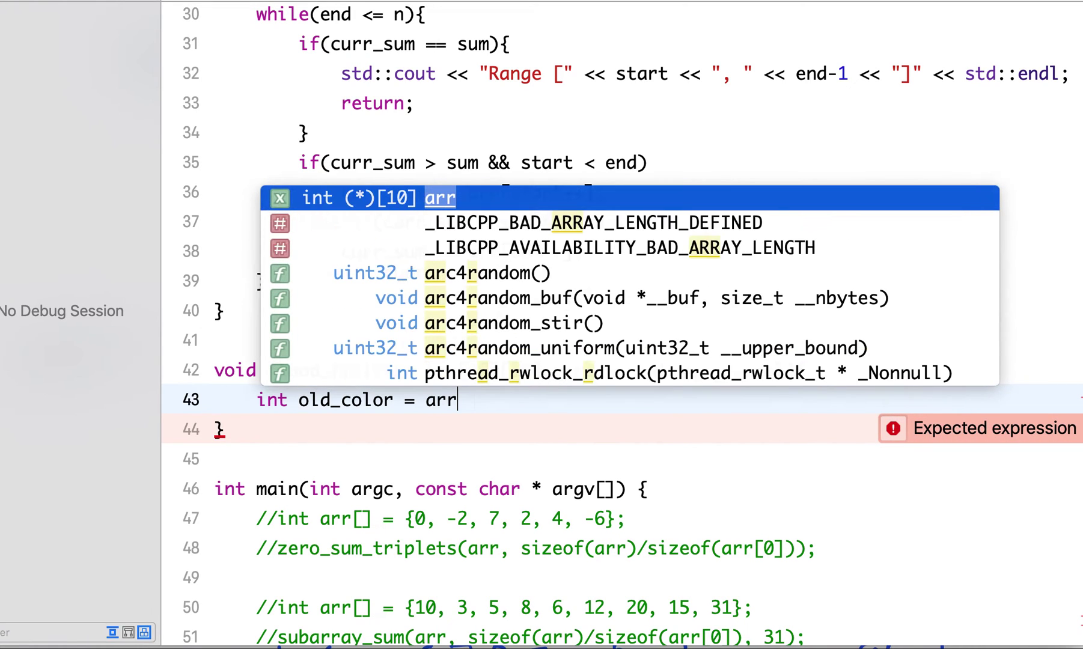
{"action": "type", "text": "[cx"}
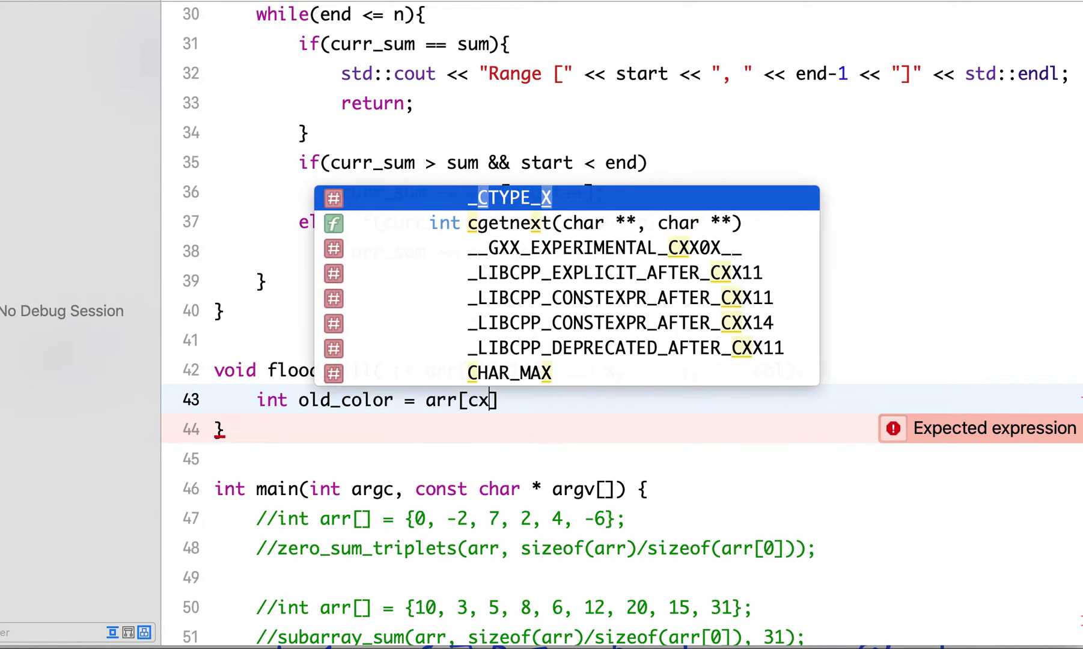
Step: Store old_color = arr[x][y] and call flood_fill_rec(arr, x, y, col, old_color)
{"action": "key", "text": "BackSpace"}
{"action": "key", "text": "BackSpace"}
{"action": "type", "text": "x"}
{"action": "key", "text": "Right"}
{"action": "type", "text": "[y"}
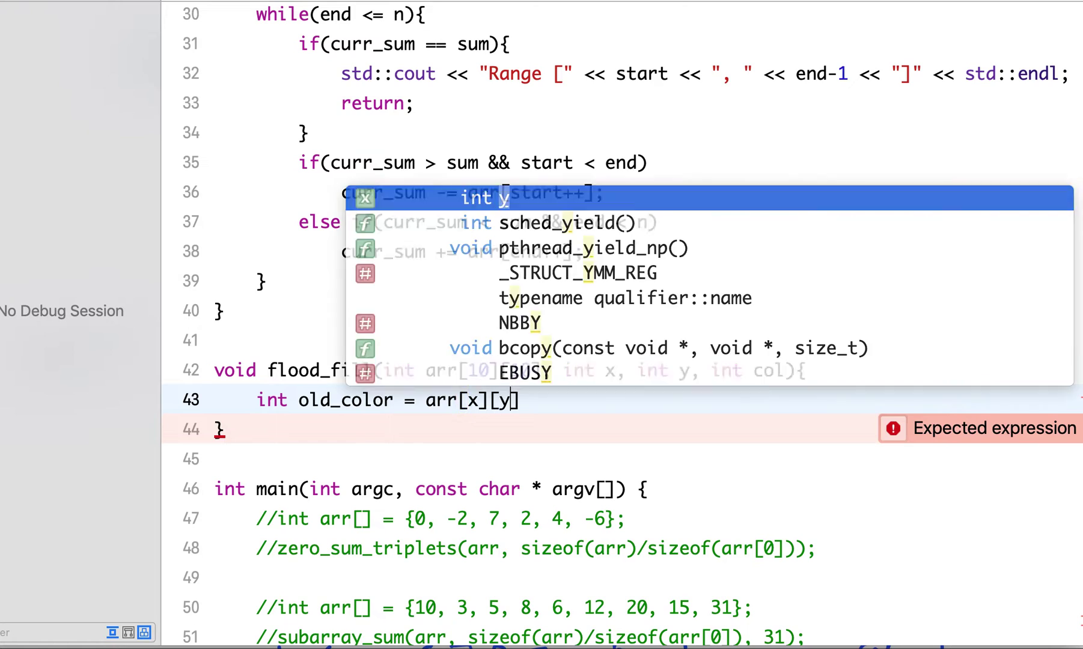
{"action": "key", "text": "Right"}
{"action": "type", "text": ";"}
{"action": "key", "text": "Return"}
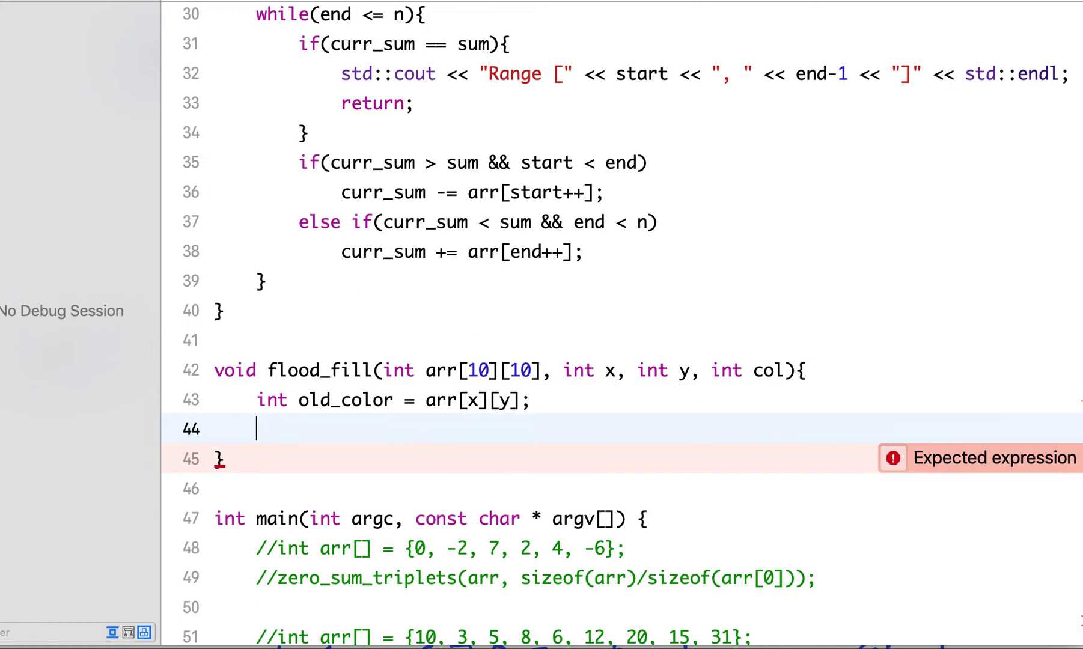
{"action": "type", "text": "flood"}
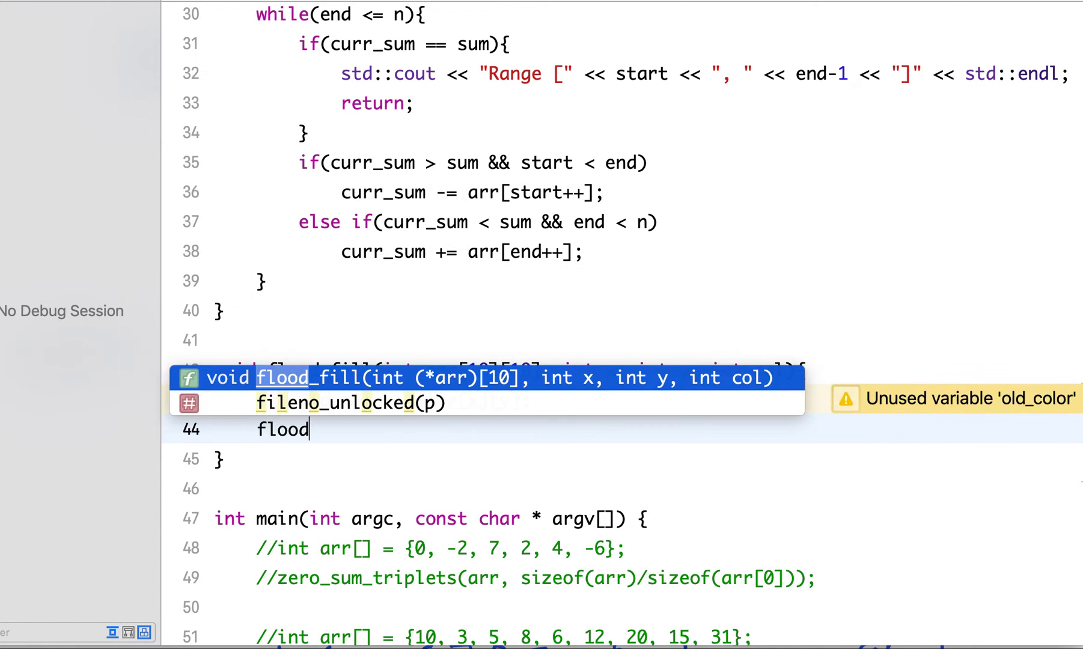
{"action": "type", "text": "_fill_"}
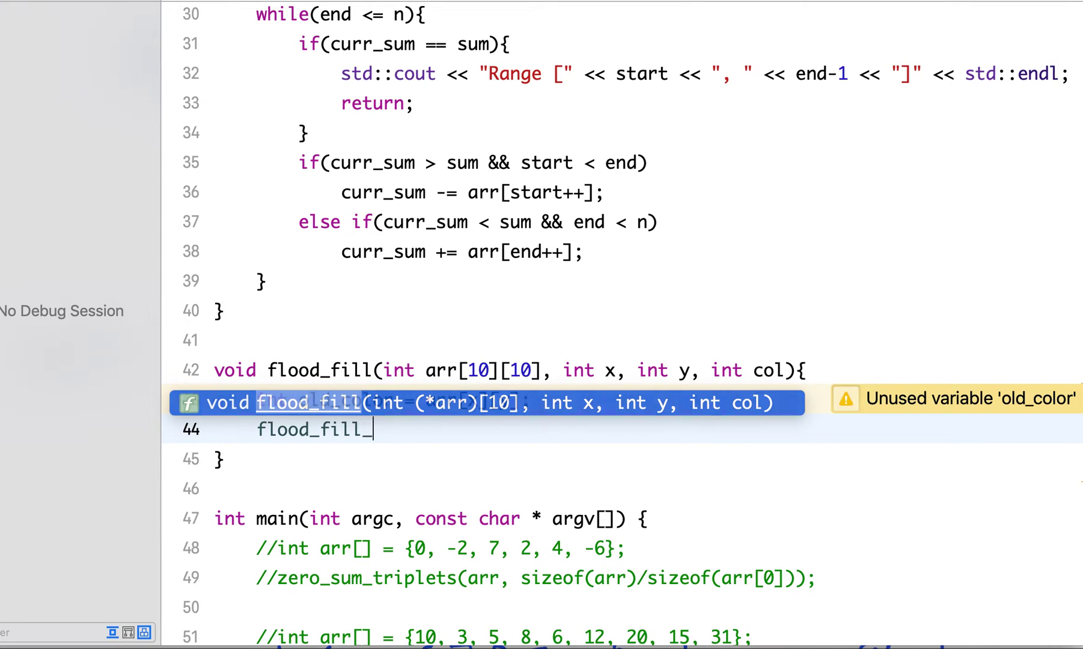
{"action": "type", "text": "rec("}
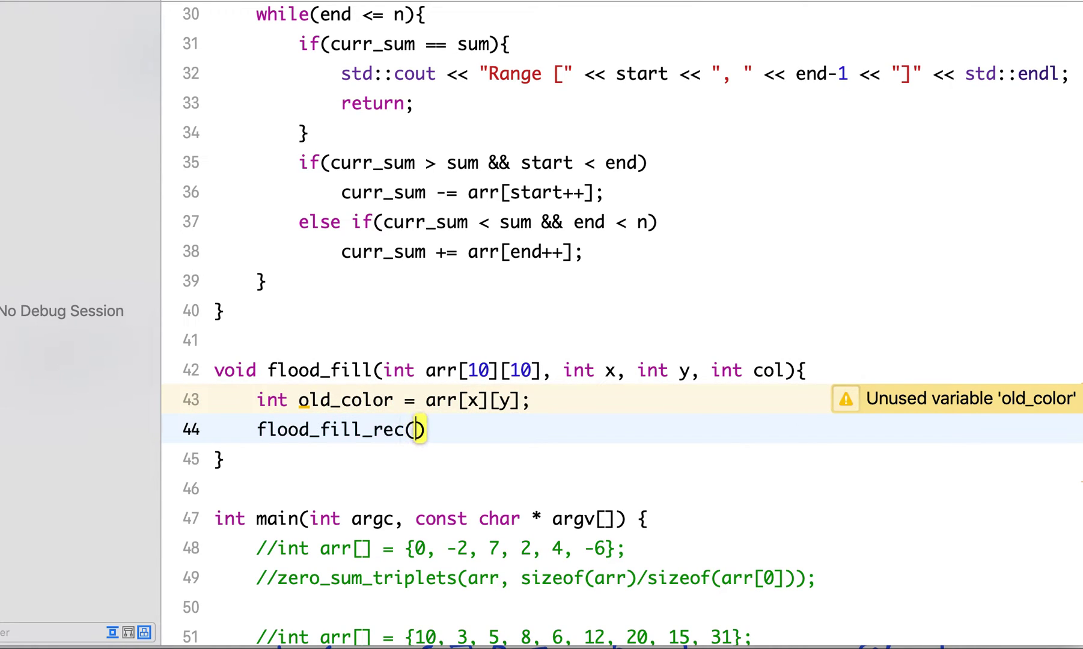
{"action": "type", "text": "arr, "}
{"action": "type", "text": "x, y, "}
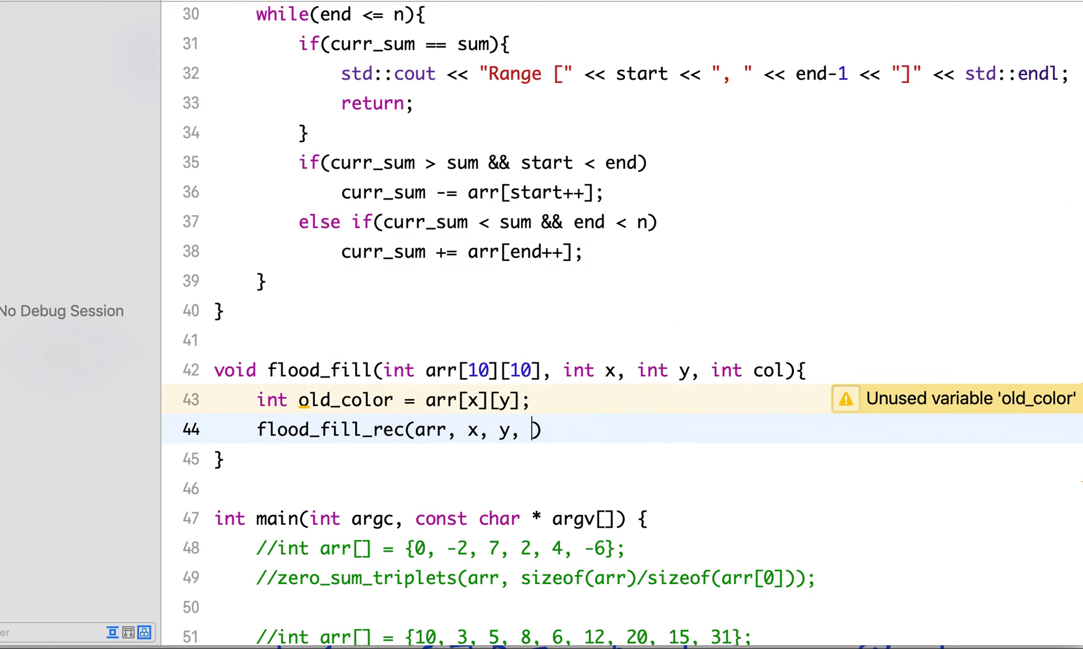
{"action": "type", "text": "col, "}
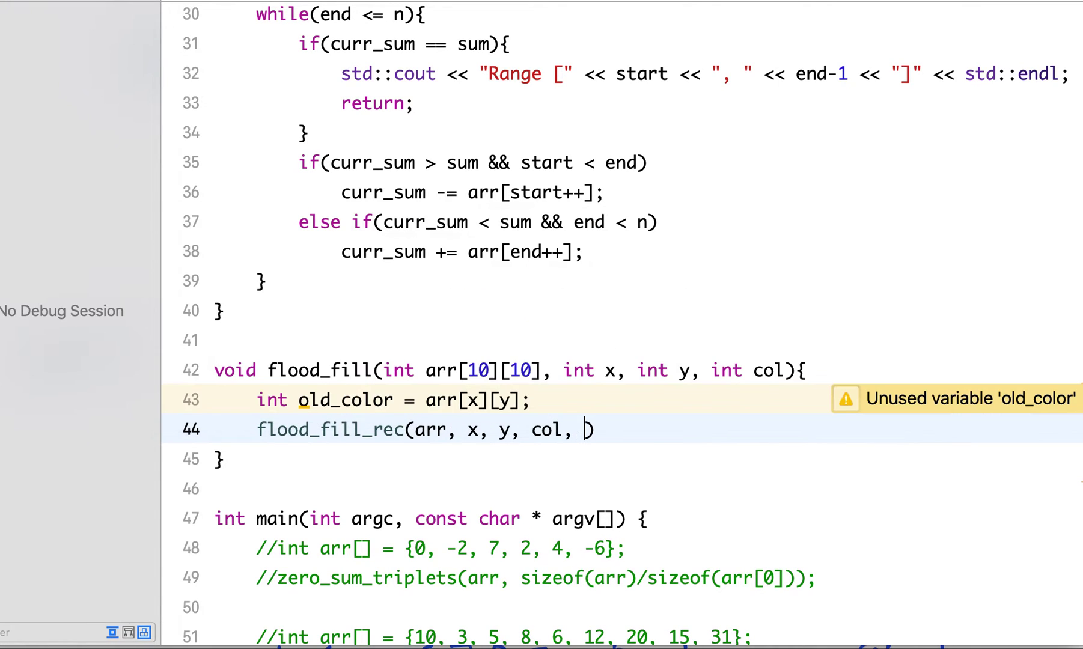
{"action": "type", "text": "old"}
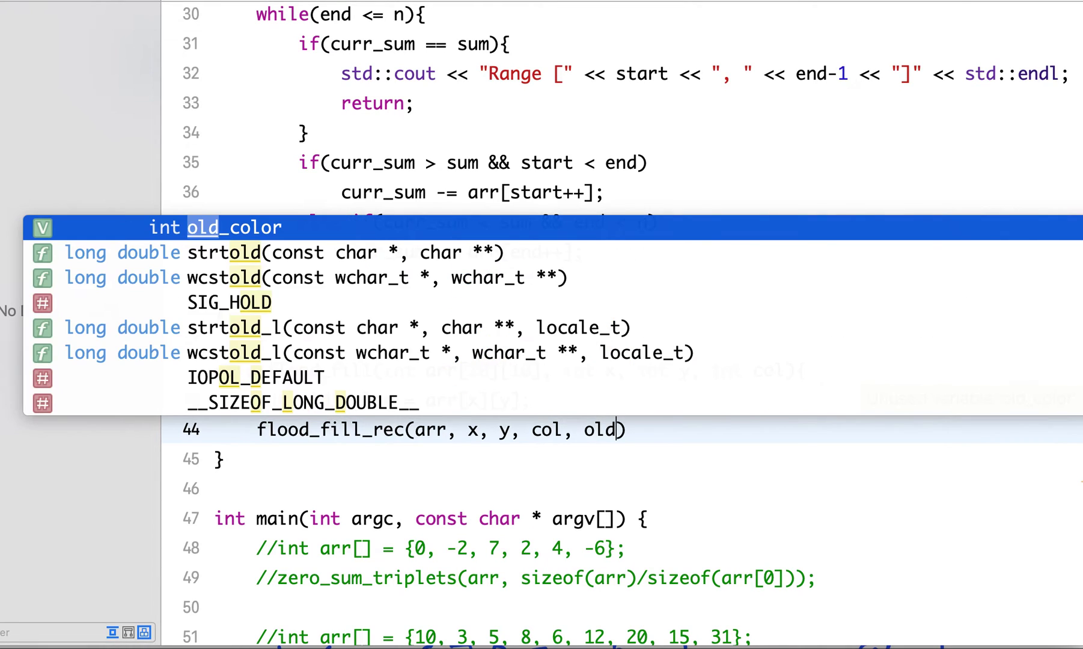
{"action": "type", "text": "_"}
{"action": "key", "text": "Tab"}
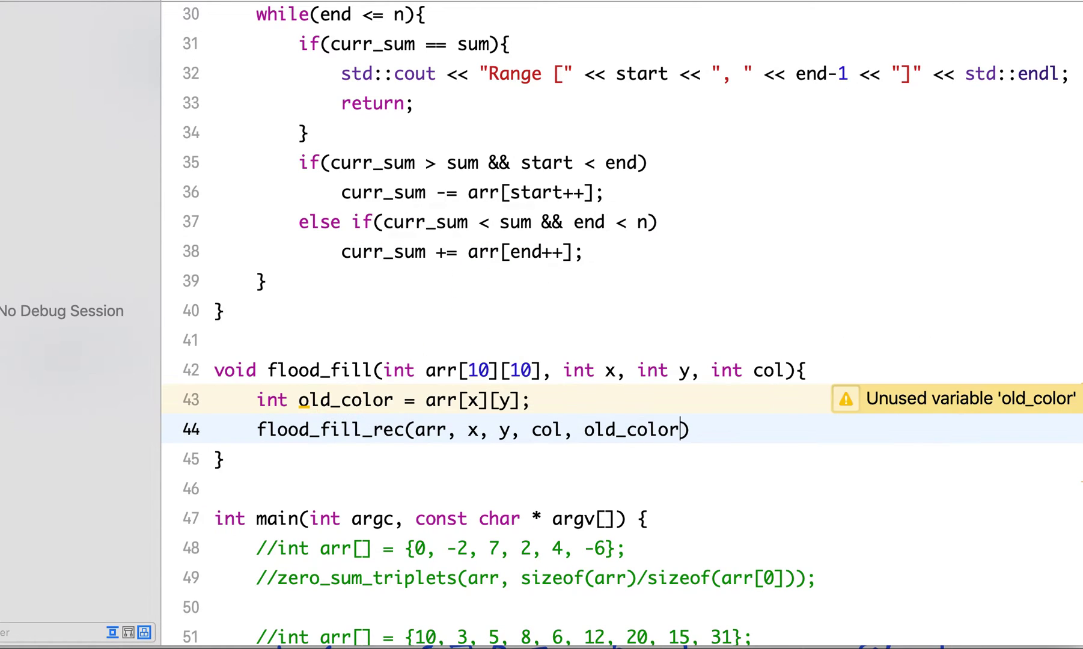
{"action": "key", "text": "Right"}
{"action": "type", "text": ";"}
Step: Copy the flood_fill signature onto line 41 and add a closing brace
{"action": "left_click_drag", "start_coordinate": [214, 371], "coordinate": [810, 376]}
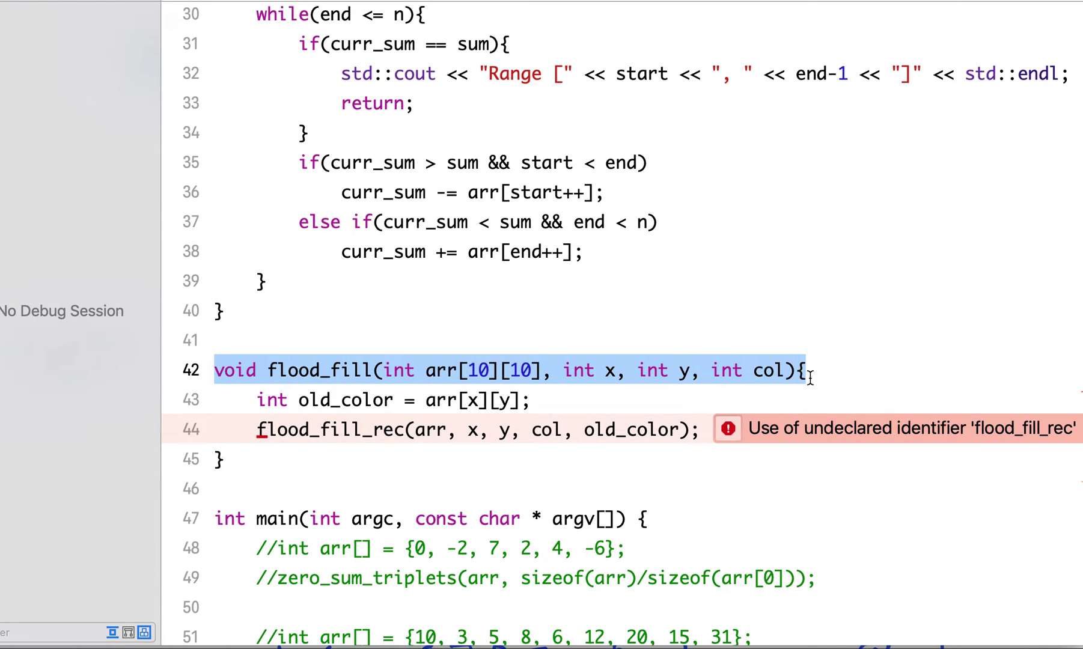
{"action": "key", "text": "super+c"}
{"action": "left_click", "coordinate": [243, 339]}
{"action": "key", "text": "super+v"}
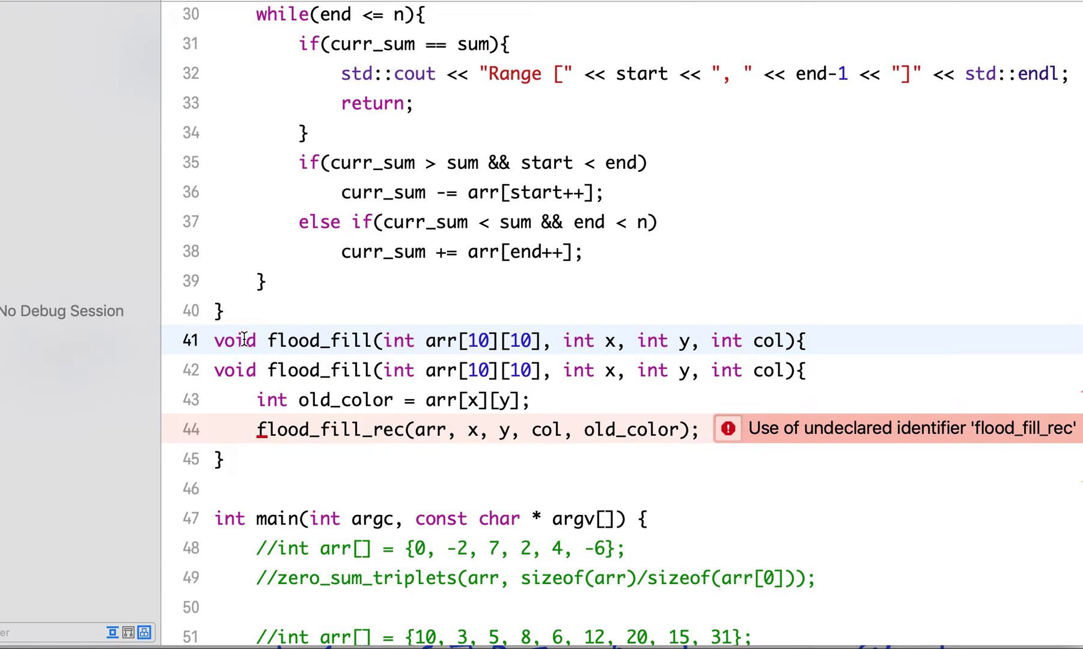
{"action": "key", "text": "Return"}
{"action": "type", "text": "}"}
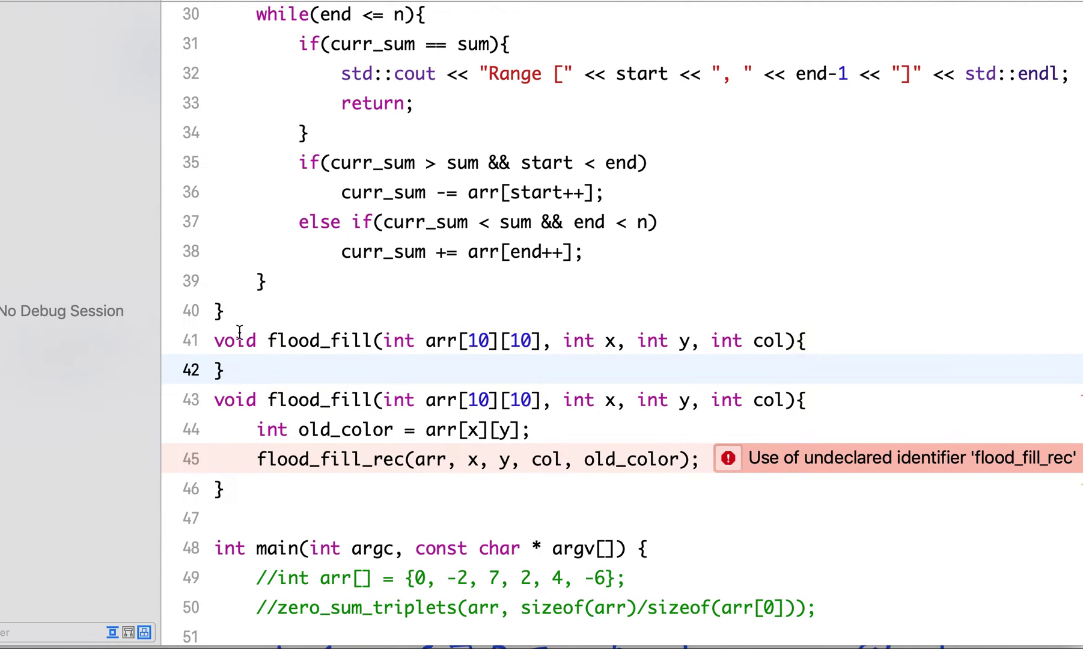
Step: Rename the copy flood_fill_rec, with parameters int new_col and int old_col
{"action": "left_click", "coordinate": [375, 340]}
{"action": "type", "text": "_rec"}
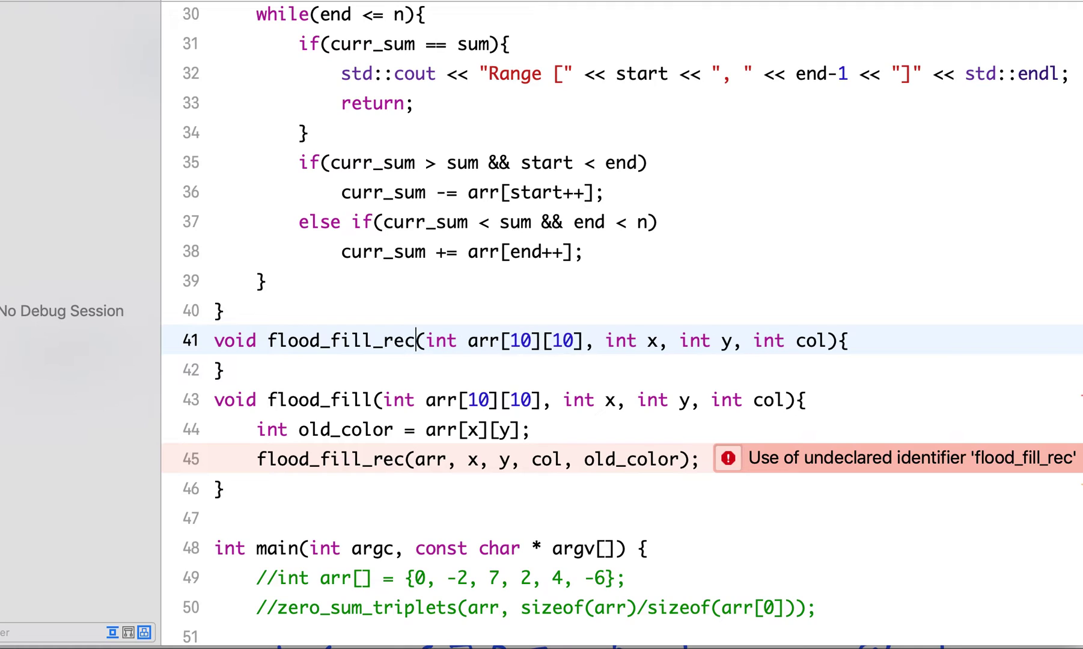
{"action": "left_click", "coordinate": [830, 345]}
{"action": "type", "text": ","}
{"action": "double_click", "coordinate": [812, 341]}
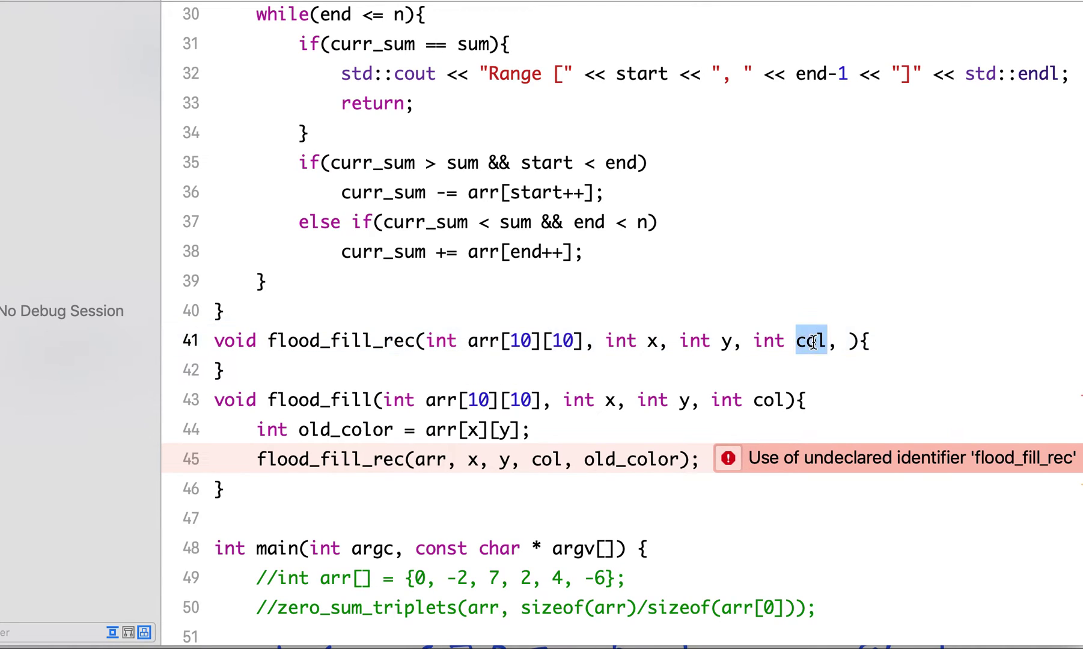
{"action": "type", "text": "new_"}
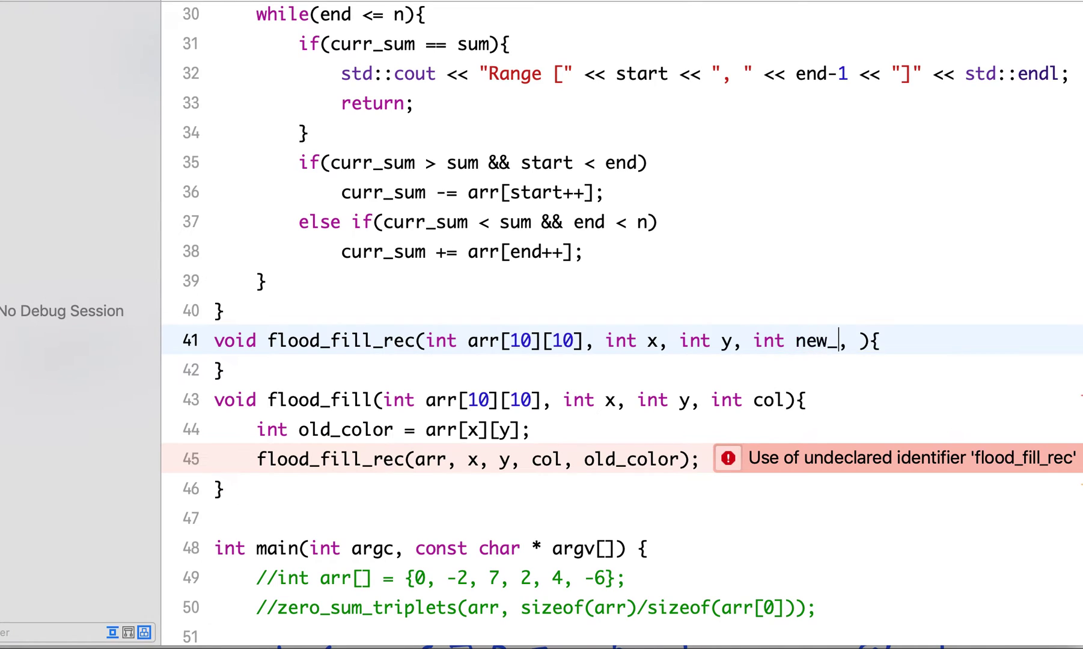
{"action": "type", "text": "col, int "}
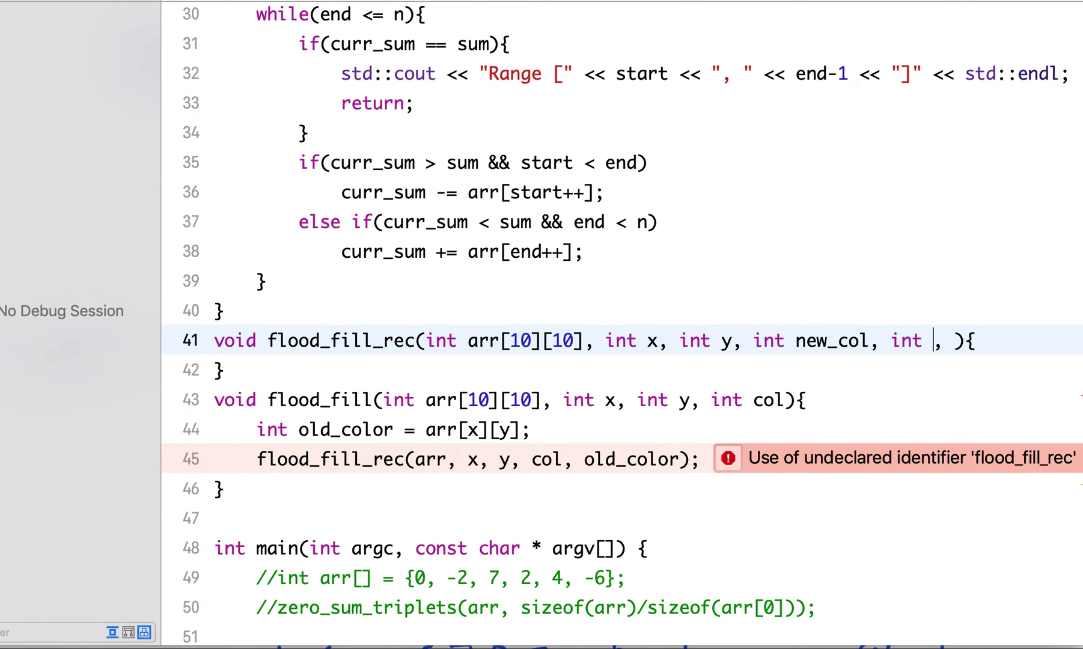
{"action": "type", "text": "old_col"}
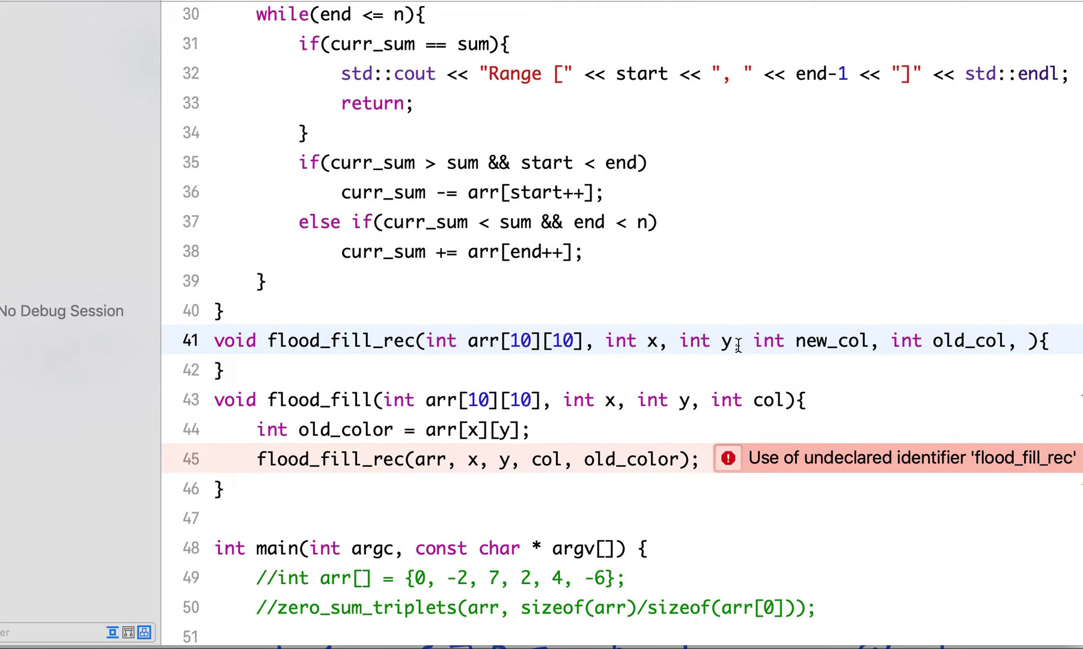
{"action": "type", "text": ","}
{"action": "key", "text": "Right"}
{"action": "key", "text": "Return"}
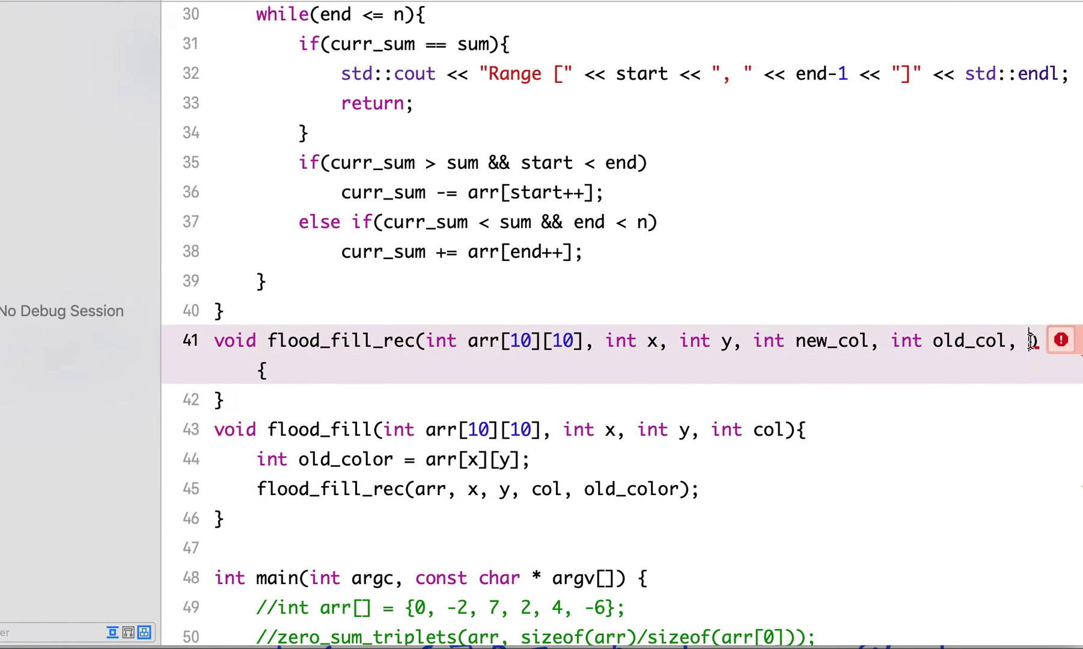
{"action": "key", "text": "super+z"}
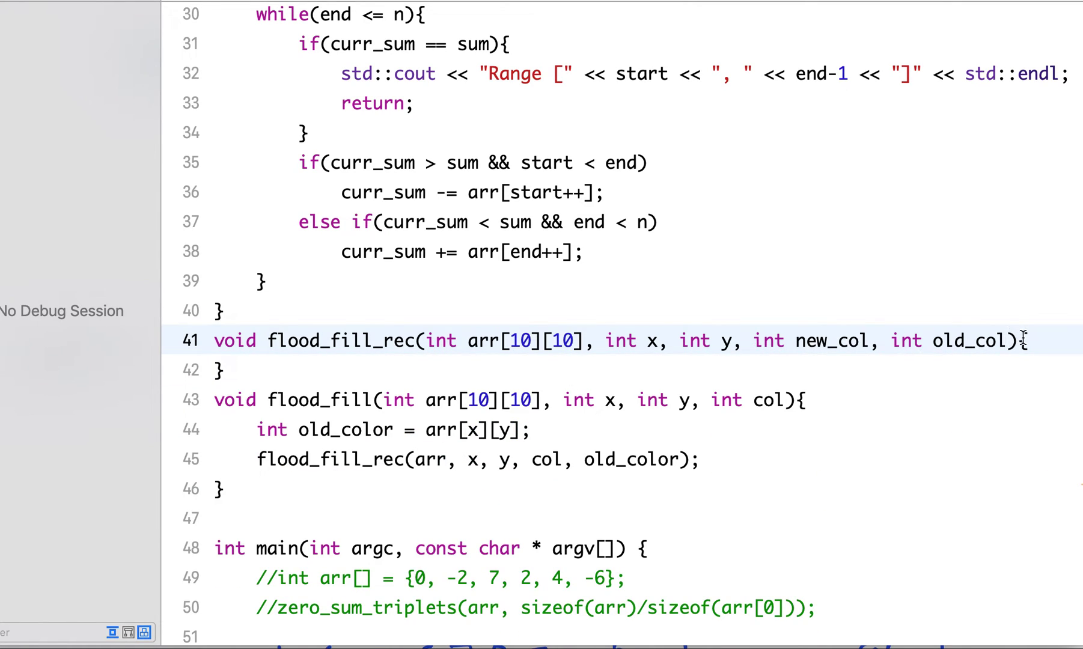
{"action": "type", "text": "{"}
Step: Add an early return for x or y outside the 10x10 grid
{"action": "left_click", "coordinate": [1029, 341]}
{"action": "key", "text": "Return"}
{"action": "type", "text": "if"}
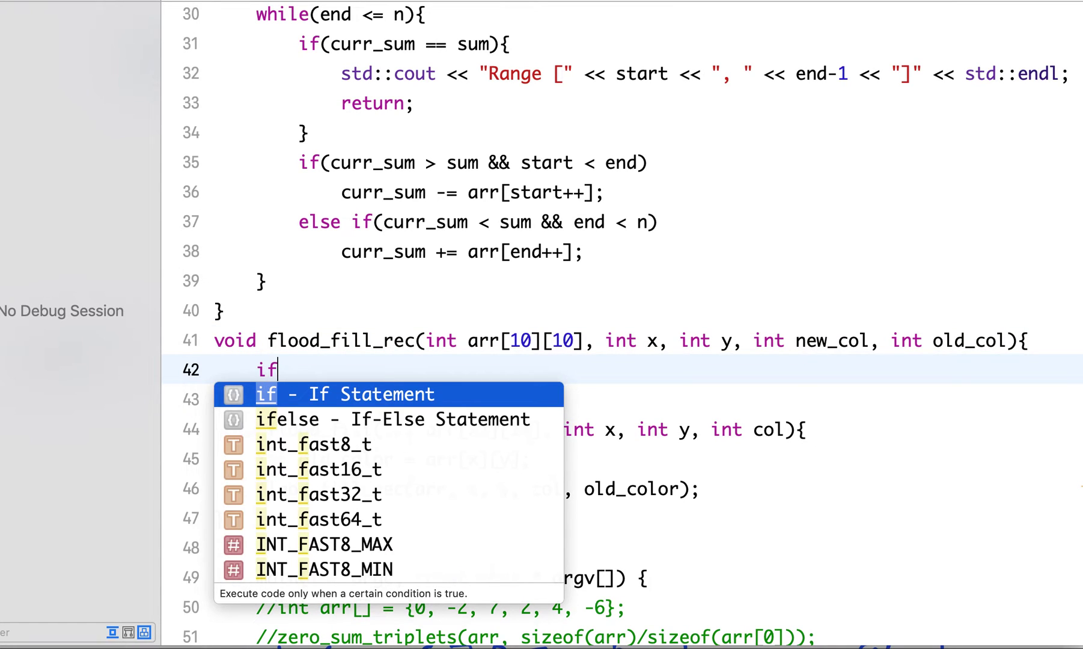
{"action": "type", "text": "(x"}
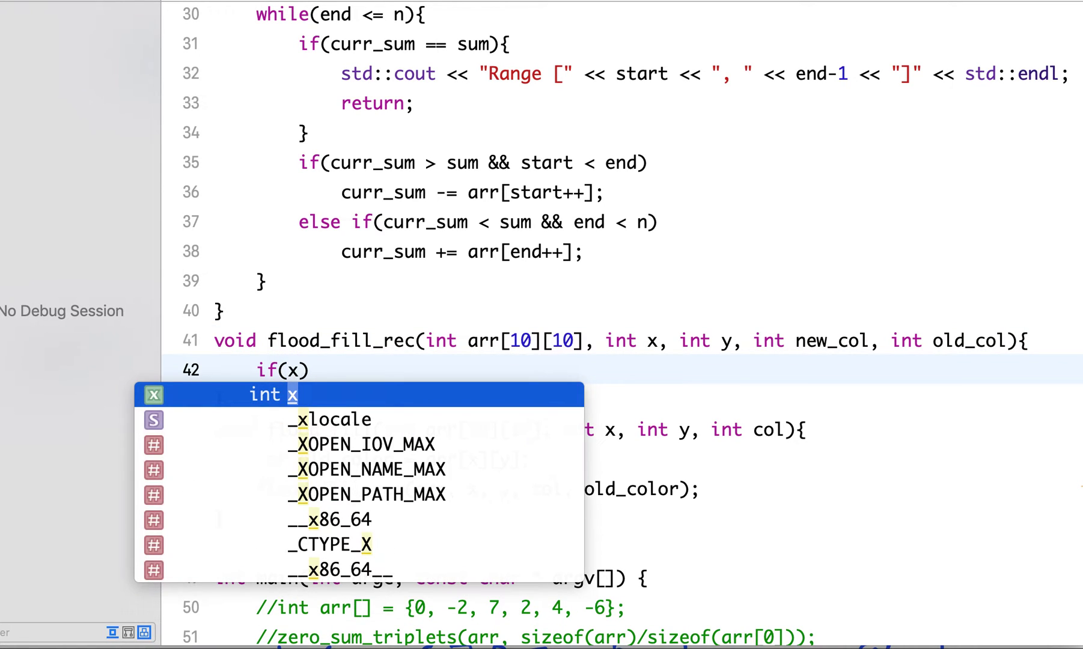
{"action": "type", "text": " < 0 "}
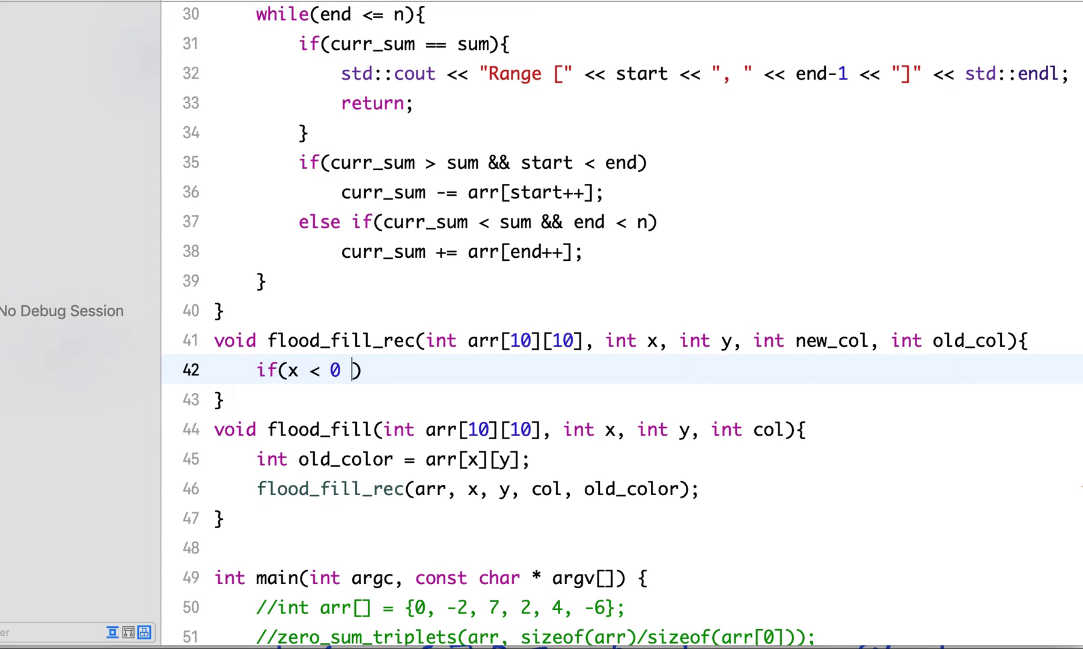
{"action": "type", "text": "|| y"}
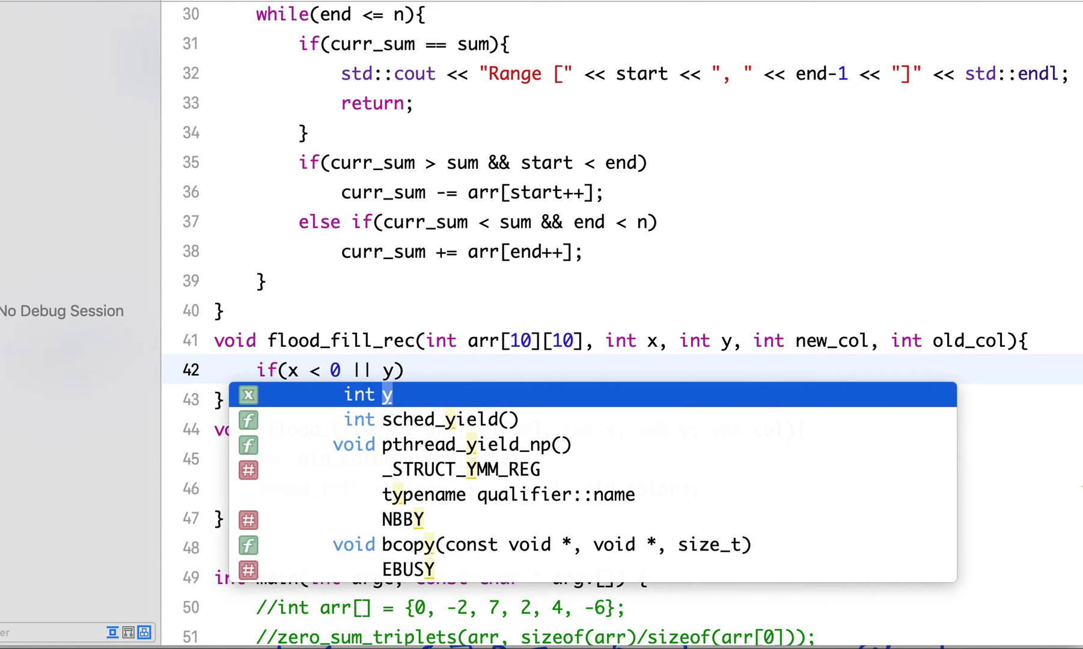
{"action": "type", "text": " < 0 |"}
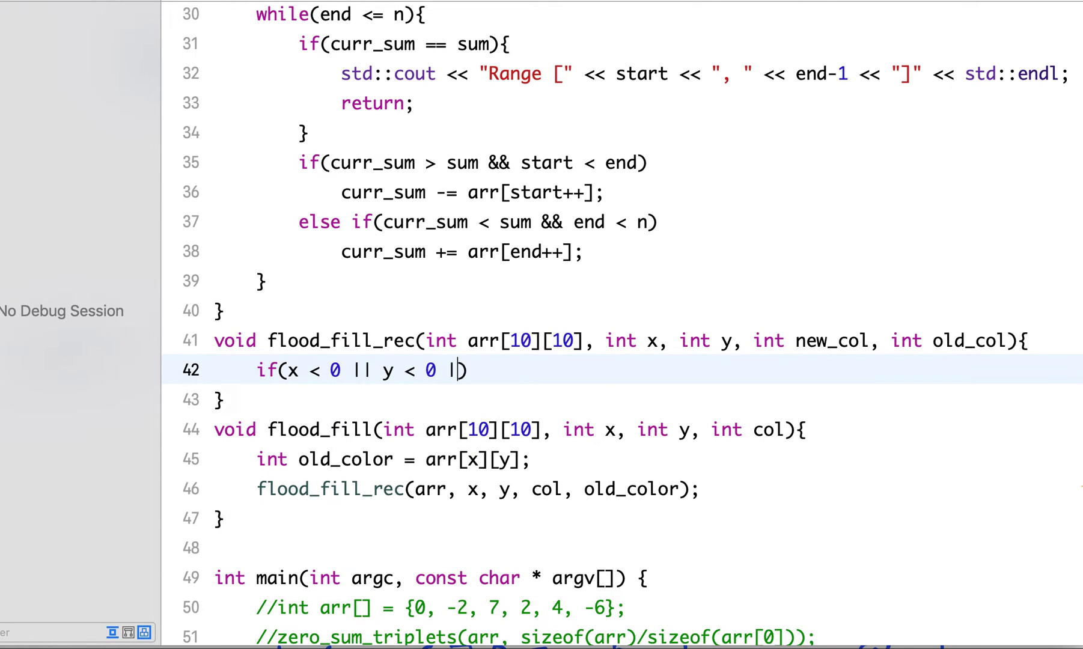
{"action": "type", "text": "| x >"}
{"action": "type", "text": "= 10 || "}
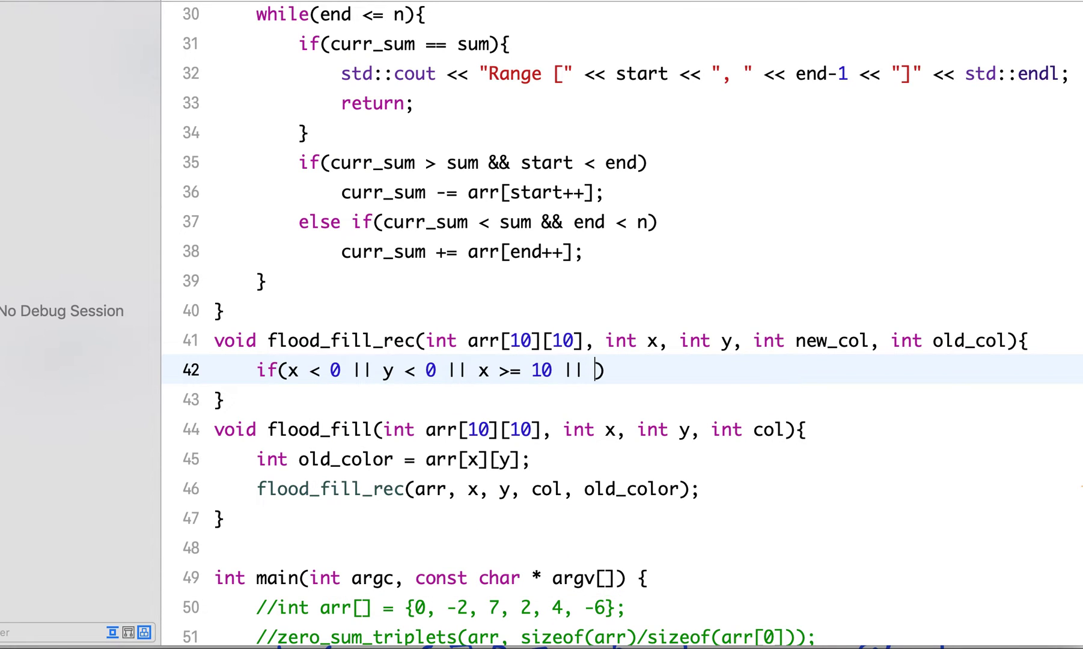
{"action": "type", "text": "y>= "}
{"action": "type", "text": "10"}
{"action": "key", "text": "Right"}
{"action": "key", "text": "Return"}
{"action": "type", "text": "r"}
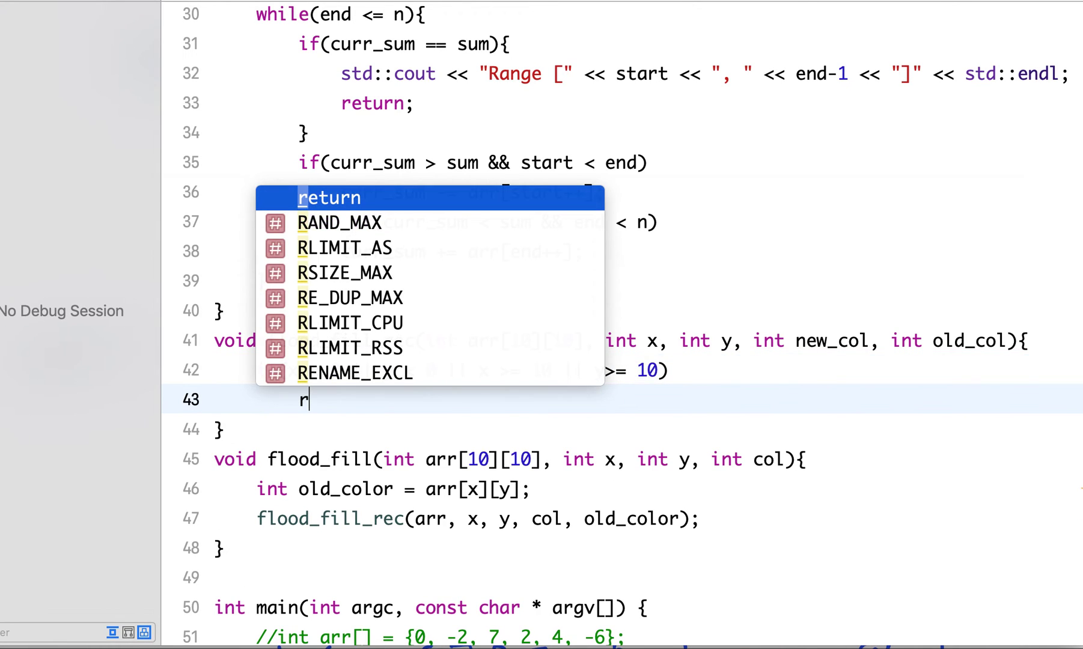
{"action": "type", "text": "eturn;"}
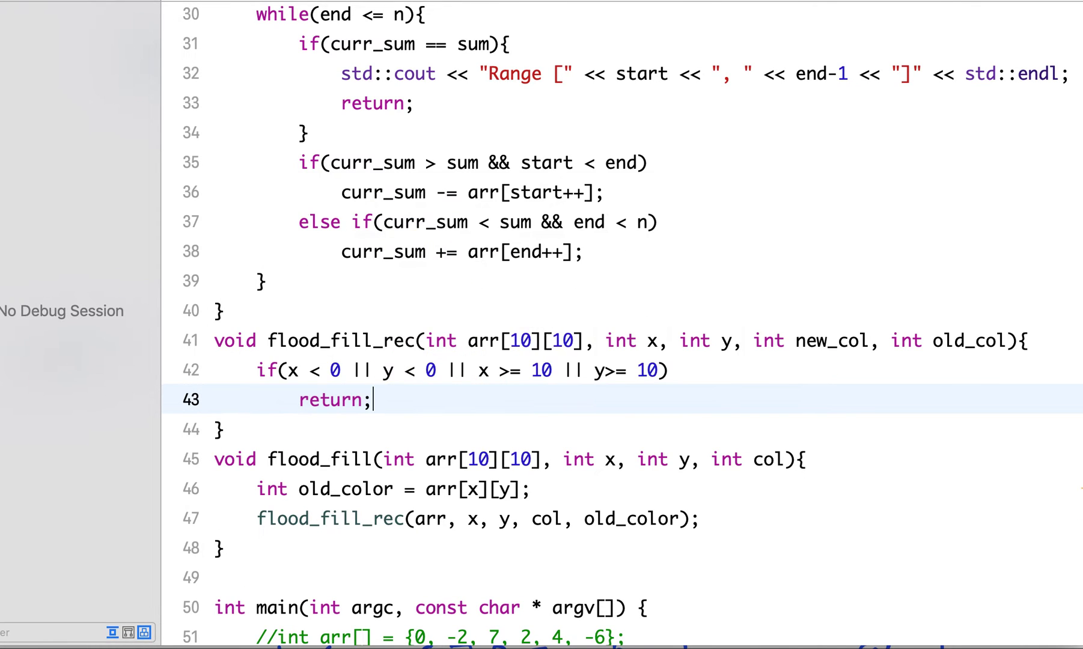
{"action": "key", "text": "Return"}
{"action": "type", "text": "if"}
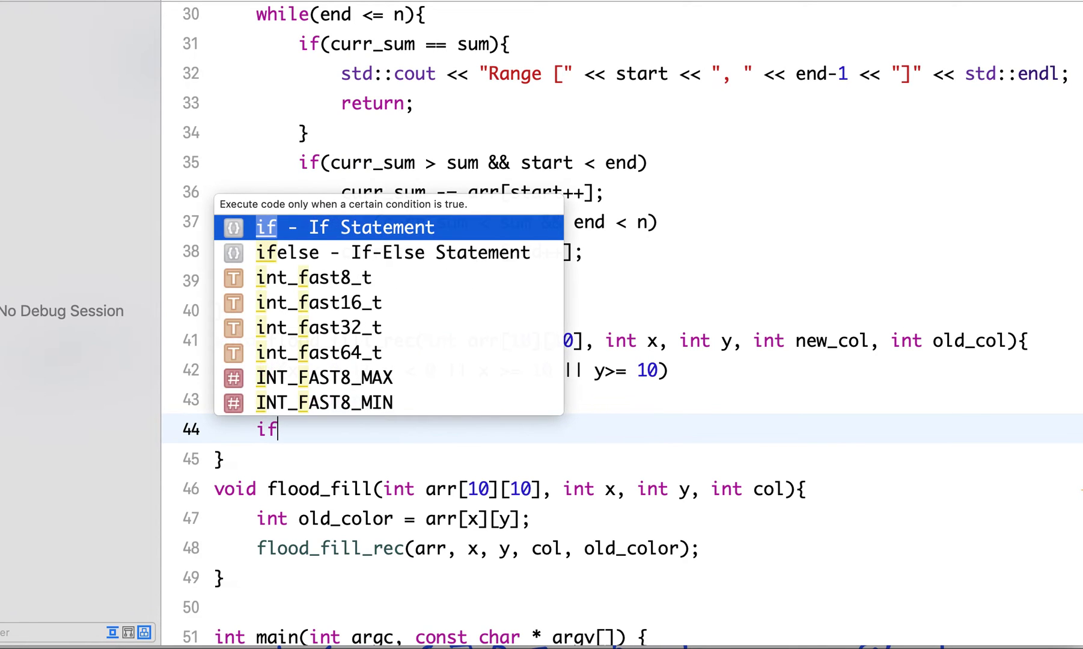
{"action": "type", "text": "(ar"}
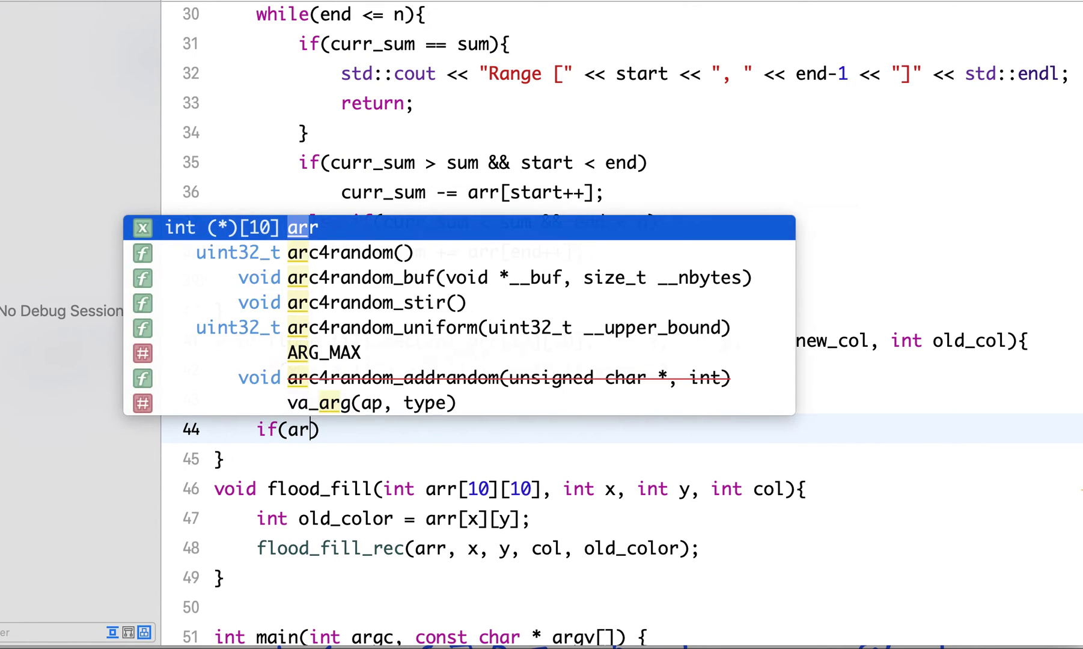
{"action": "type", "text": "r[x]"}
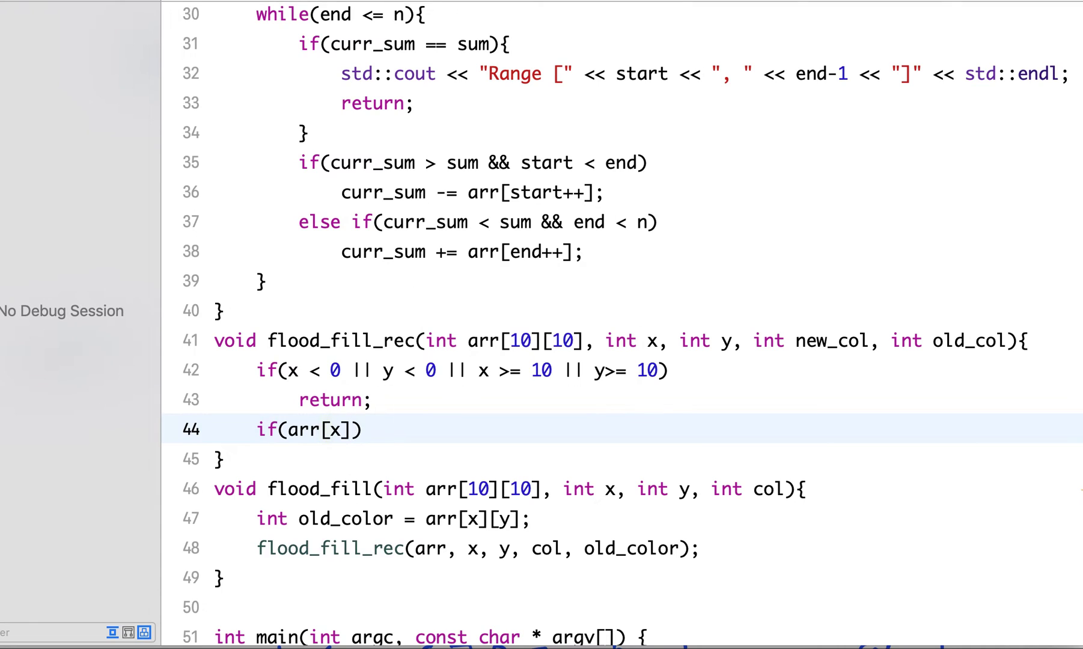
{"action": "type", "text": "[y] !"}
{"action": "type", "text": "= old"}
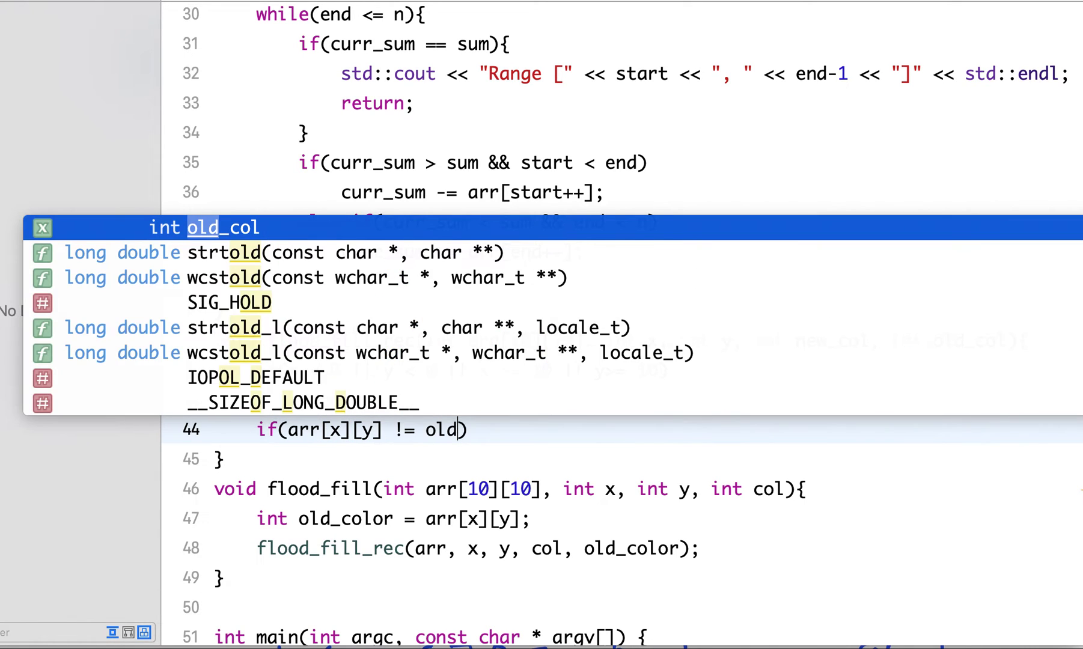
{"action": "type", "text": "_col"}
Step: Return early for cells not matching old_col, then set arr[x][y] = new_col
{"action": "key", "text": "Right"}
{"action": "key", "text": "Return"}
{"action": "type", "text": "re"}
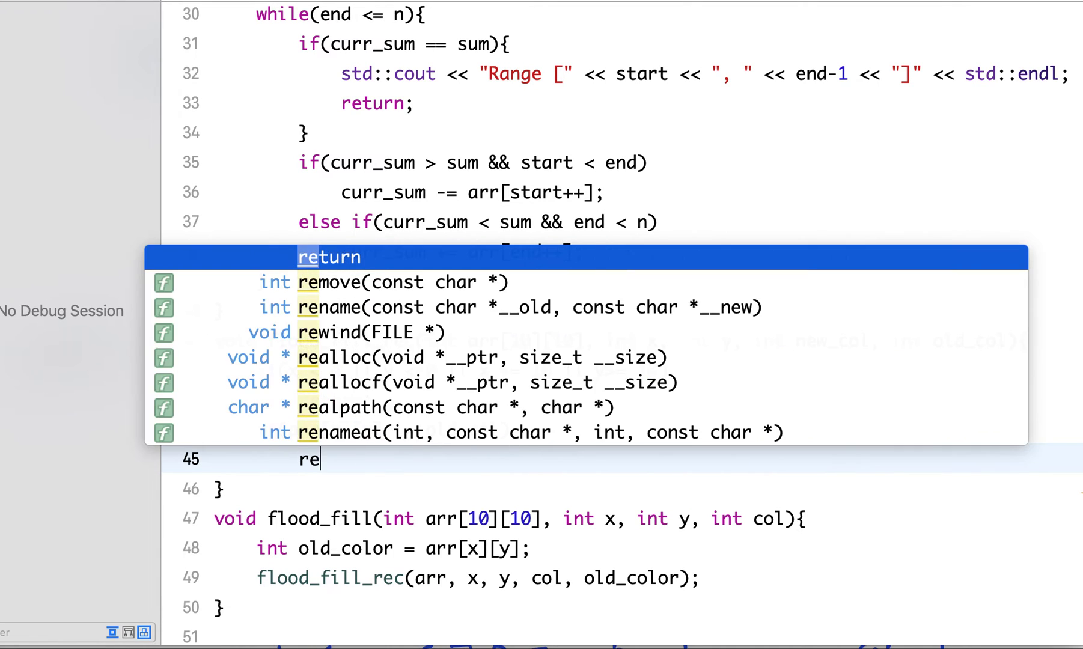
{"action": "type", "text": "turn"}
{"action": "key", "text": "Escape"}
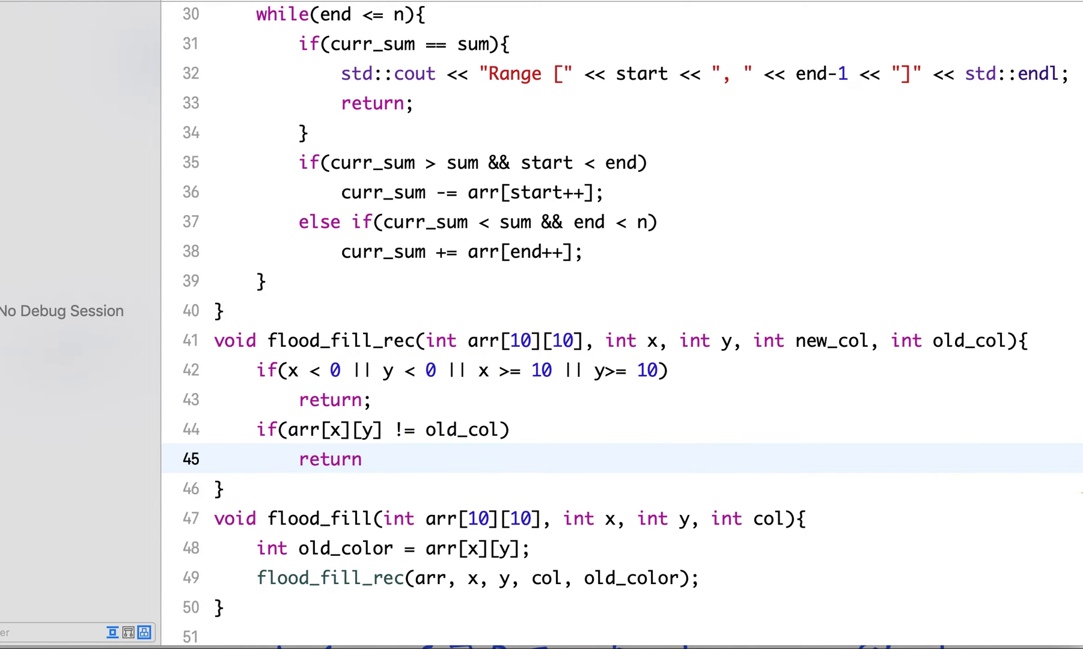
{"action": "type", "text": ";"}
{"action": "key", "text": "Return"}
{"action": "type", "text": "arr"}
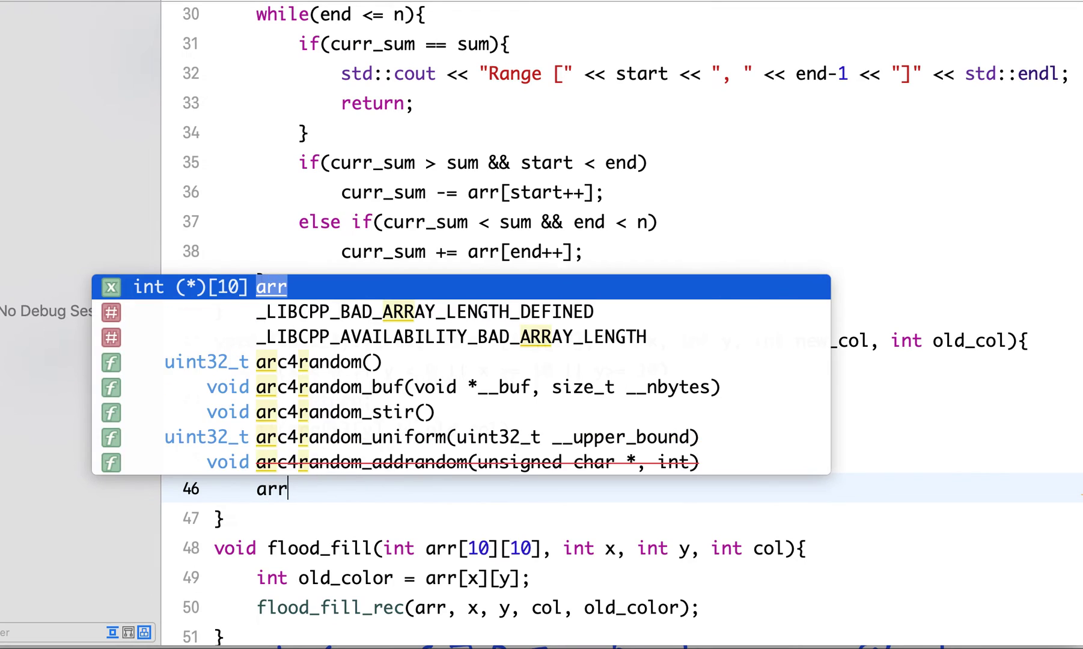
{"action": "type", "text": "[x"}
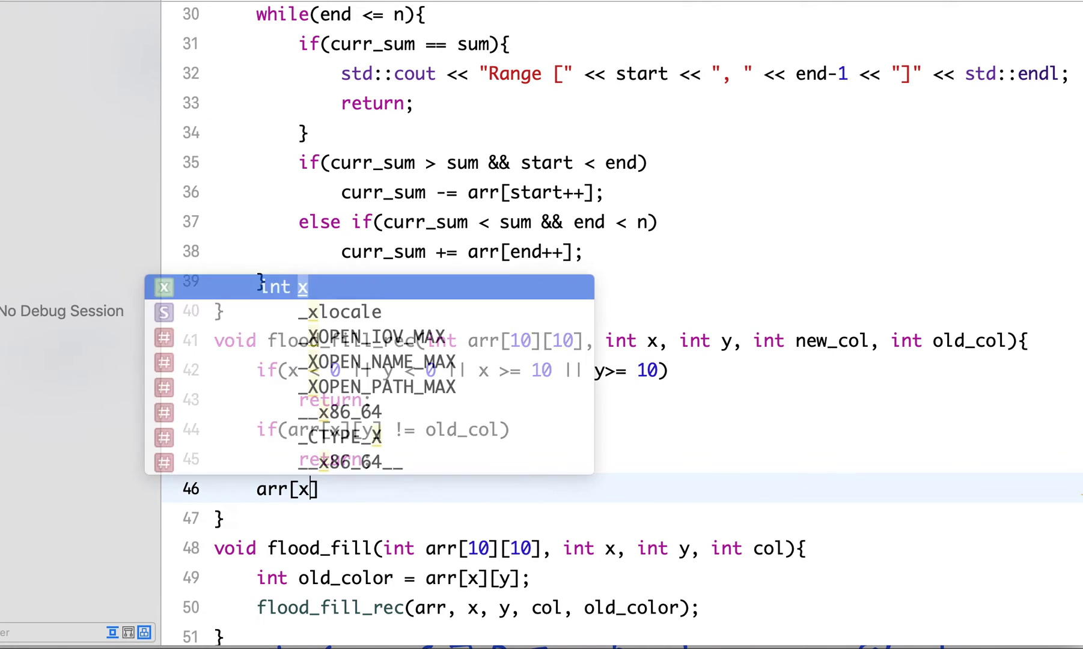
{"action": "type", "text": "][y"}
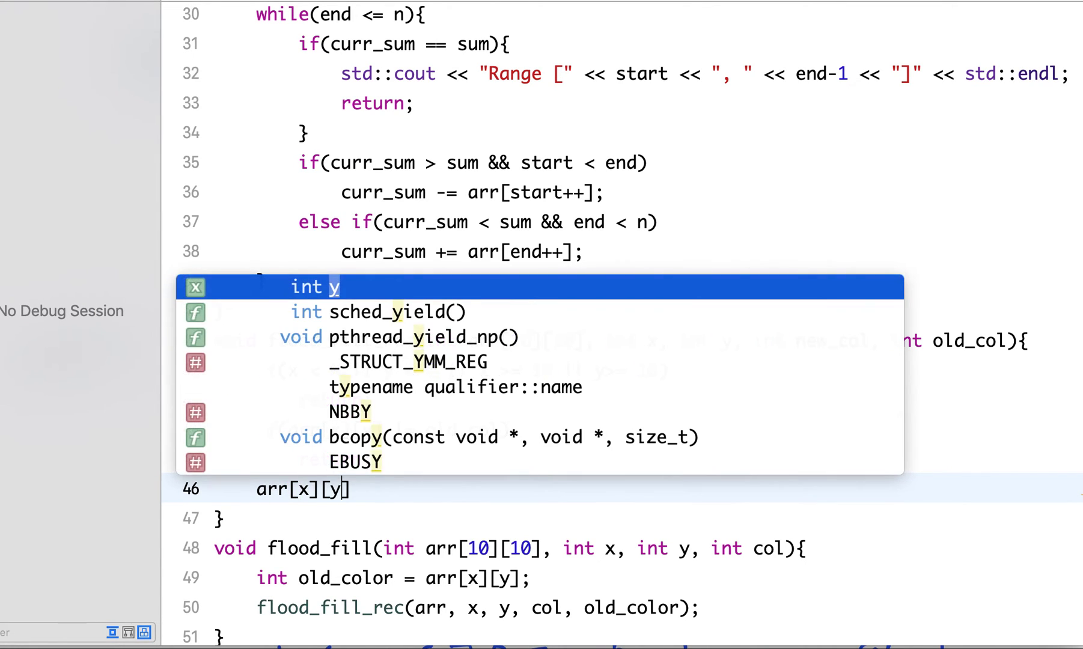
{"action": "type", "text": "] = ne"}
{"action": "key", "text": "Tab"}
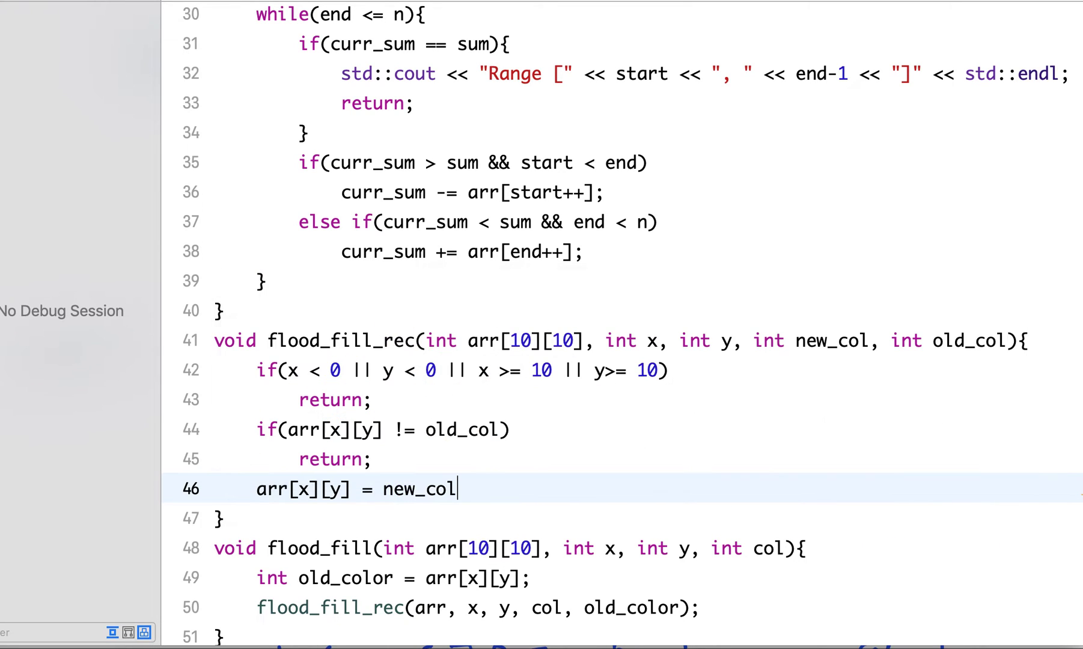
{"action": "type", "text": ";"}
{"action": "key", "text": "Return"}
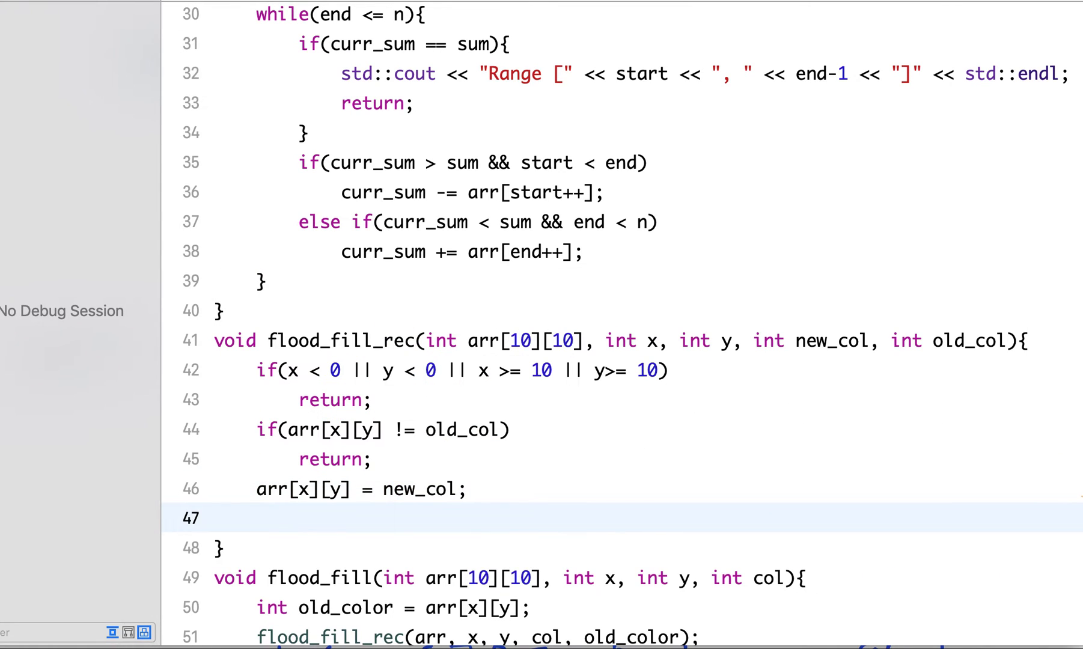
{"action": "scroll", "coordinate": [542, 337], "scroll_direction": "down", "scroll_amount": 5}
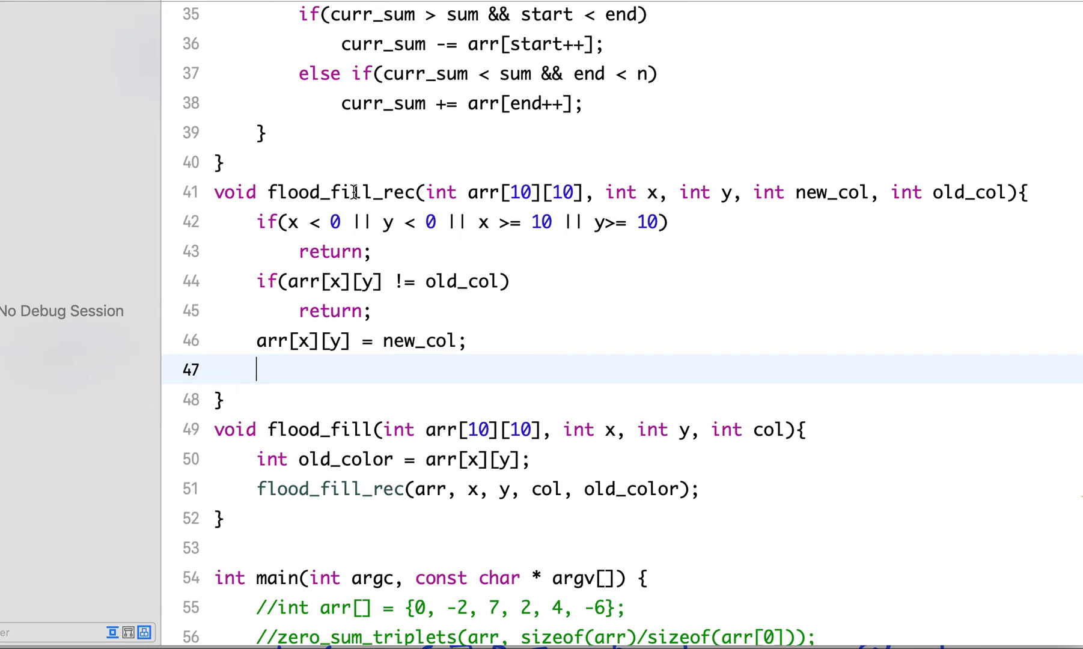
Step: Write the recursive call flood_fill_rec(arr, x+1, y, new_col, old_col) on line 47
{"action": "double_click", "coordinate": [355, 191]}
{"action": "key", "text": "super+c"}
{"action": "left_click", "coordinate": [310, 371]}
{"action": "key", "text": "super+v"}
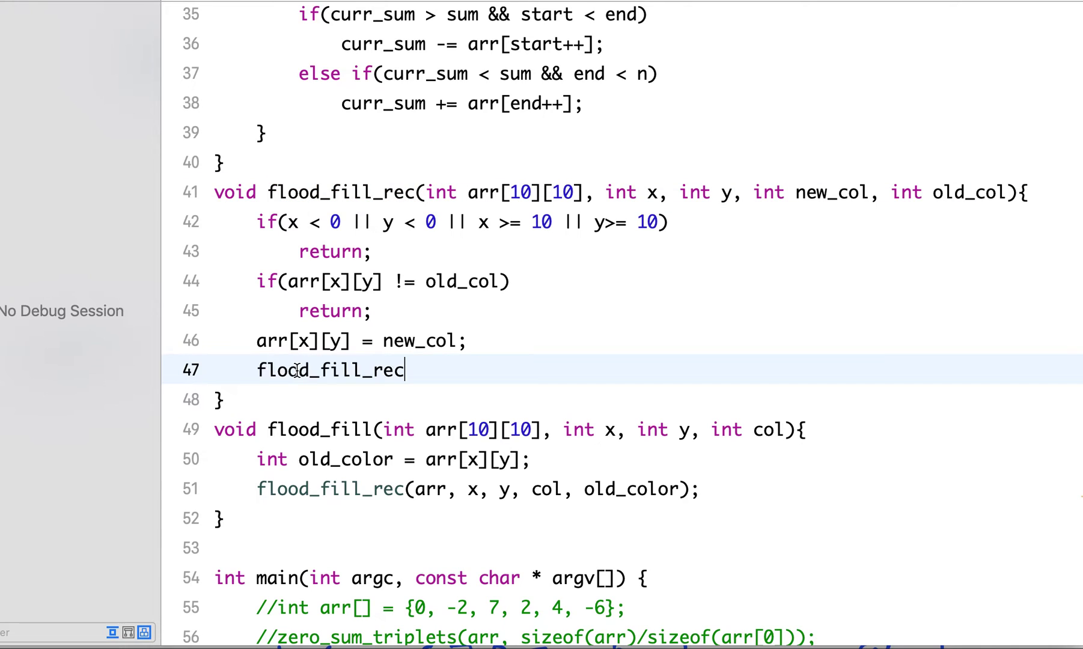
{"action": "type", "text": "("}
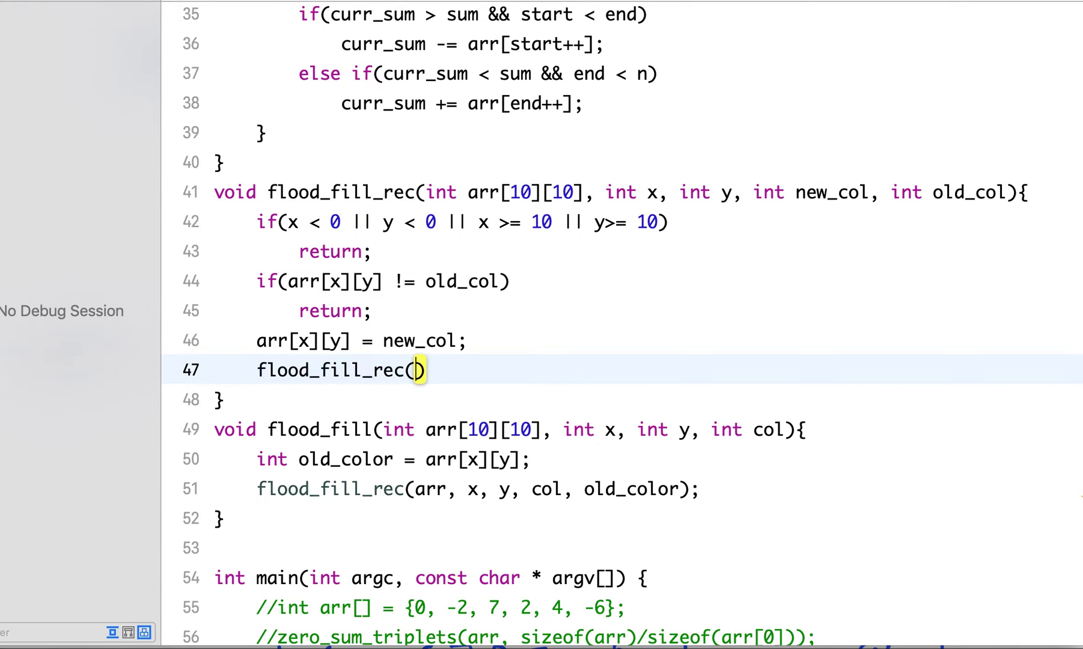
{"action": "type", "text": "a"}
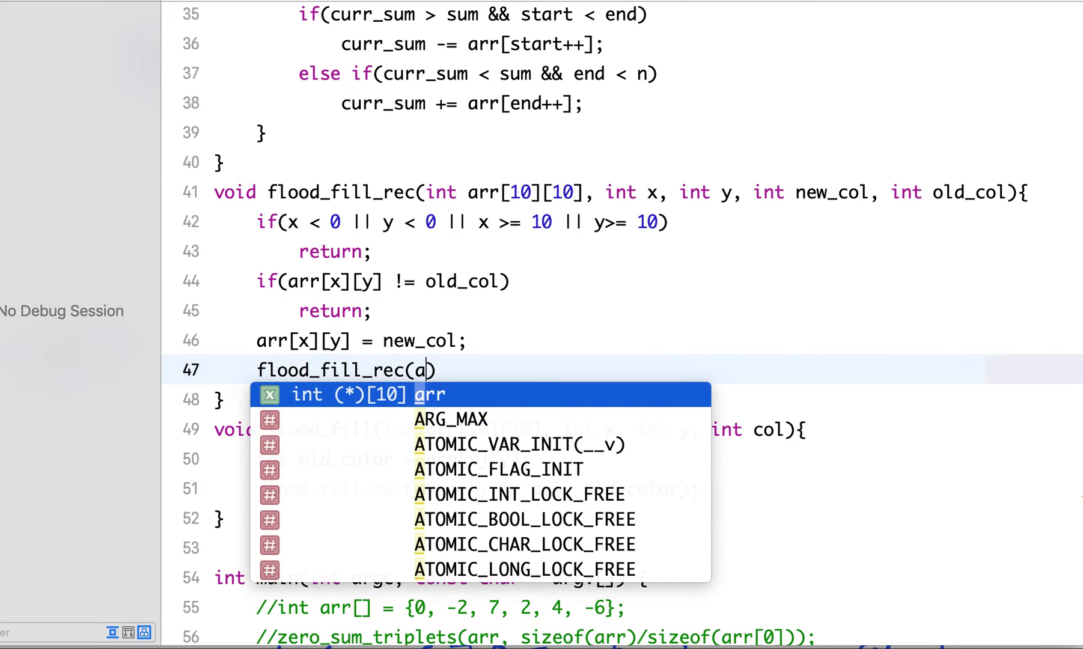
{"action": "type", "text": "rr, x+1"}
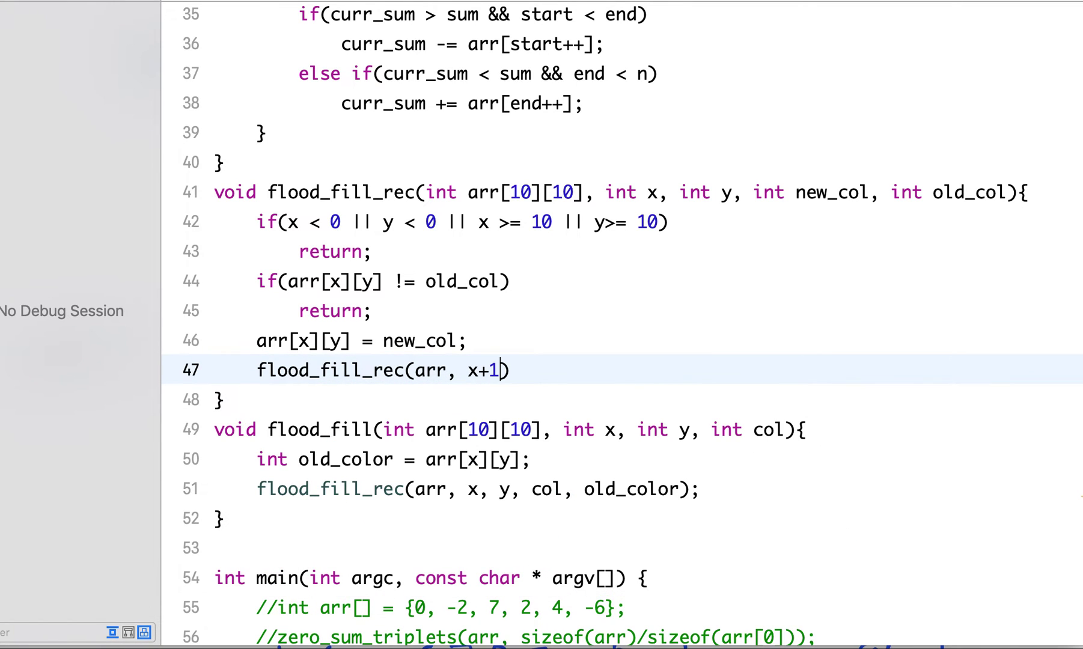
{"action": "type", "text": ", y, "}
{"action": "type", "text": "new"}
{"action": "key", "text": "Tab"}
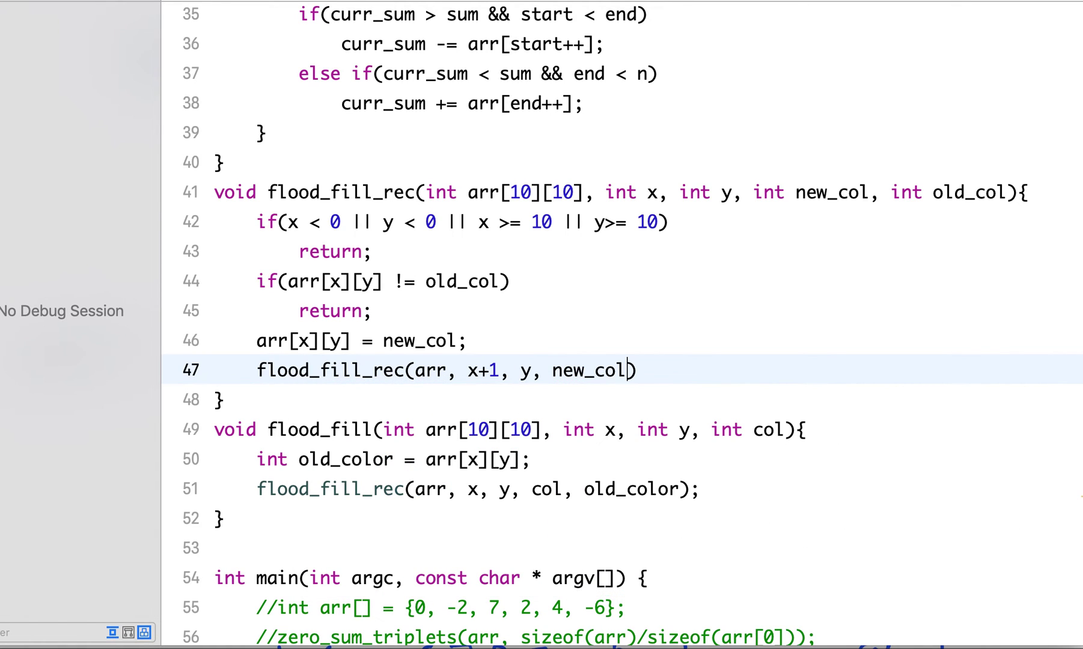
{"action": "type", "text": ", old"}
{"action": "key", "text": "Tab"}
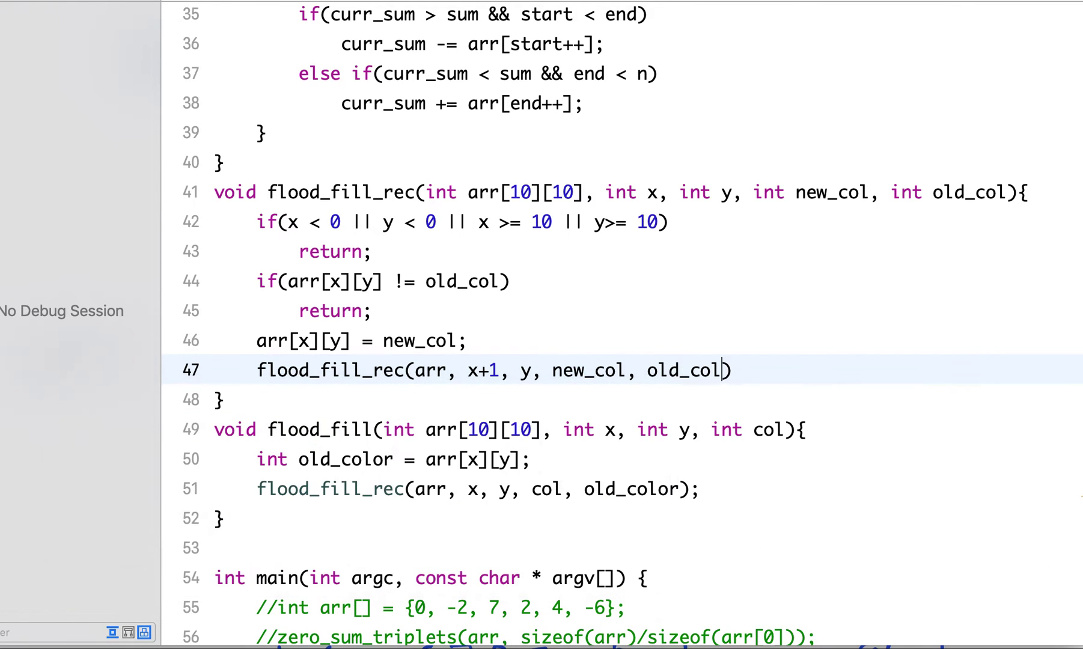
{"action": "type", "text": ");"}
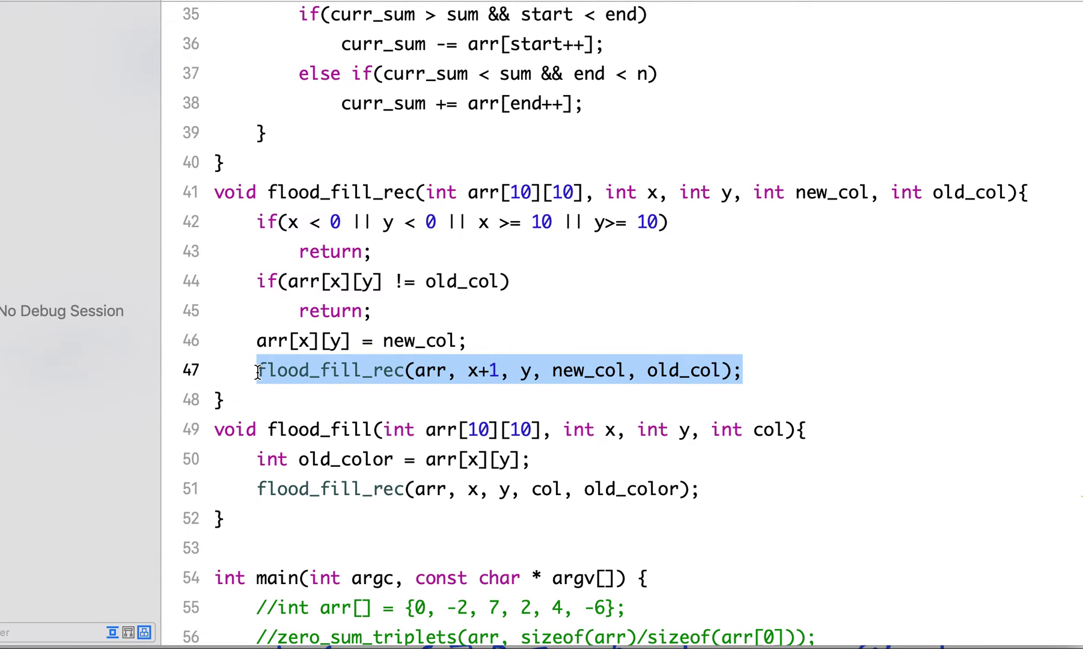
{"action": "left_click", "coordinate": [756, 371]}
Step: Duplicate the call three times and change the copies to x-1, y+1 and y-1
{"action": "key", "text": "ctrl+v"}
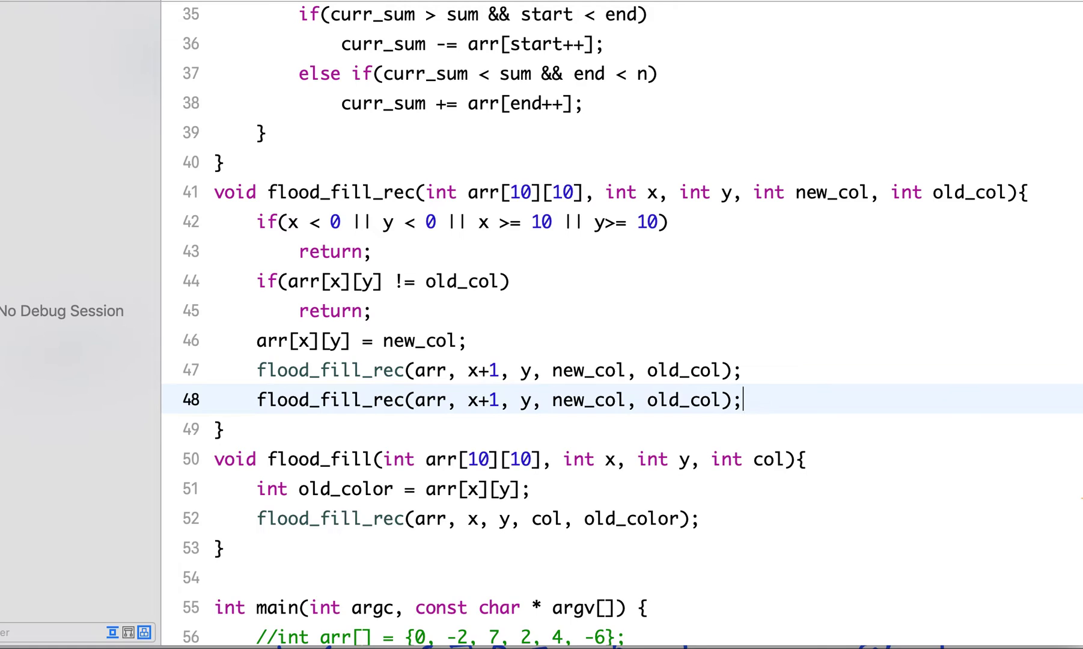
{"action": "key", "text": "ctrl+v"}
{"action": "key", "text": "ctrl+v"}
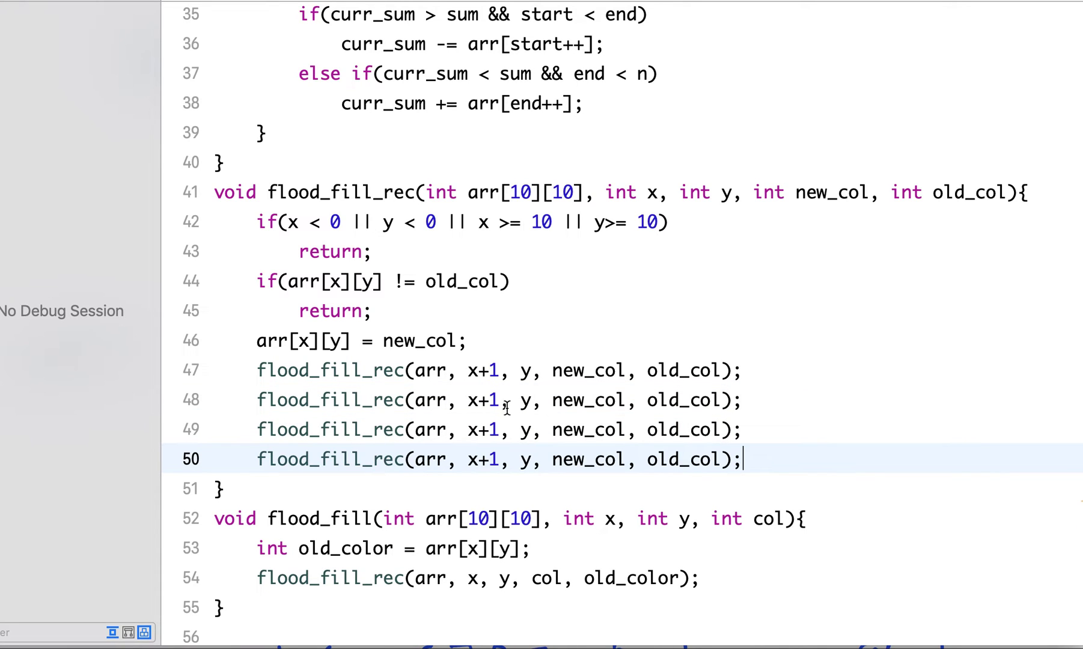
{"action": "left_click", "coordinate": [489, 400]}
{"action": "key", "text": "BackSpace"}
{"action": "type", "text": "-"}
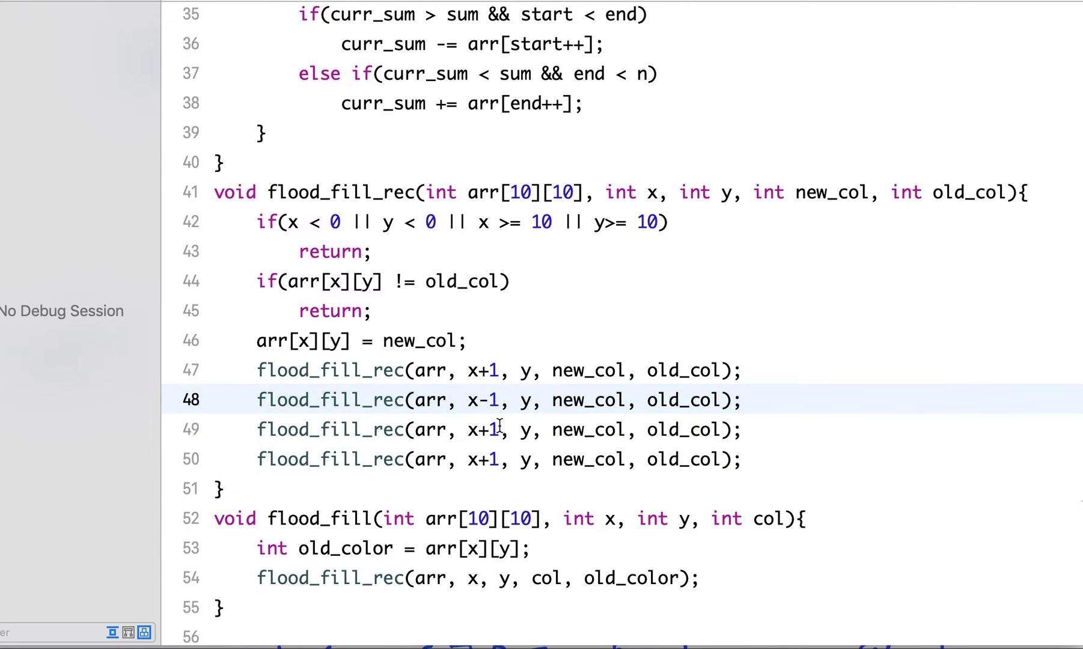
{"action": "left_click", "coordinate": [501, 429]}
{"action": "key", "text": "BackSpace"}
{"action": "key", "text": "BackSpace"}
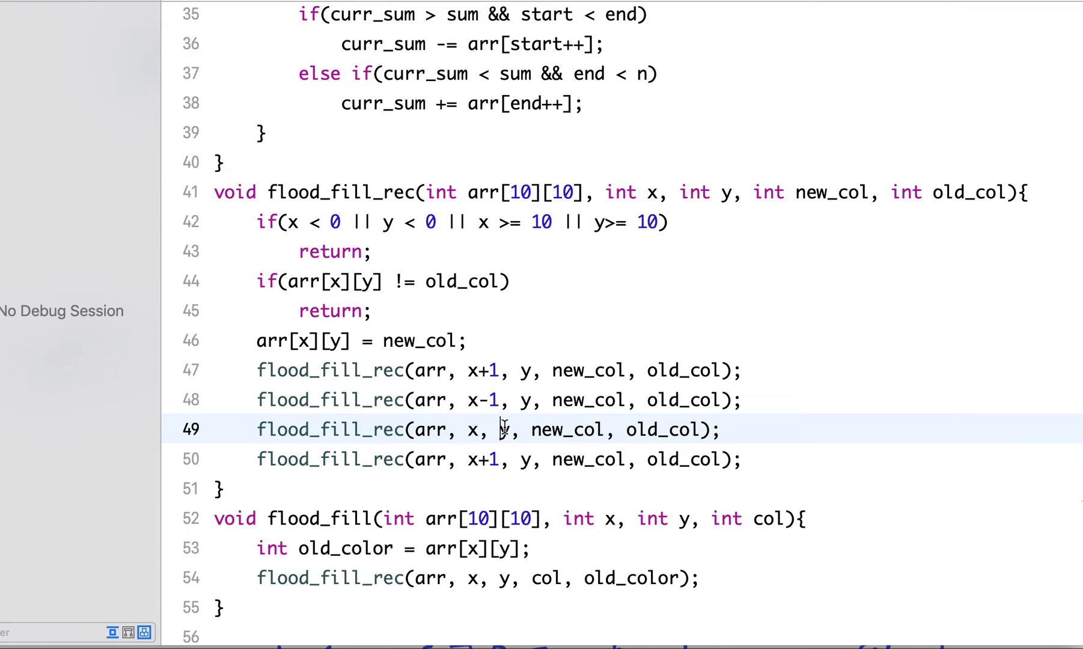
{"action": "left_click", "coordinate": [500, 429]}
{"action": "type", "text": "+1"}
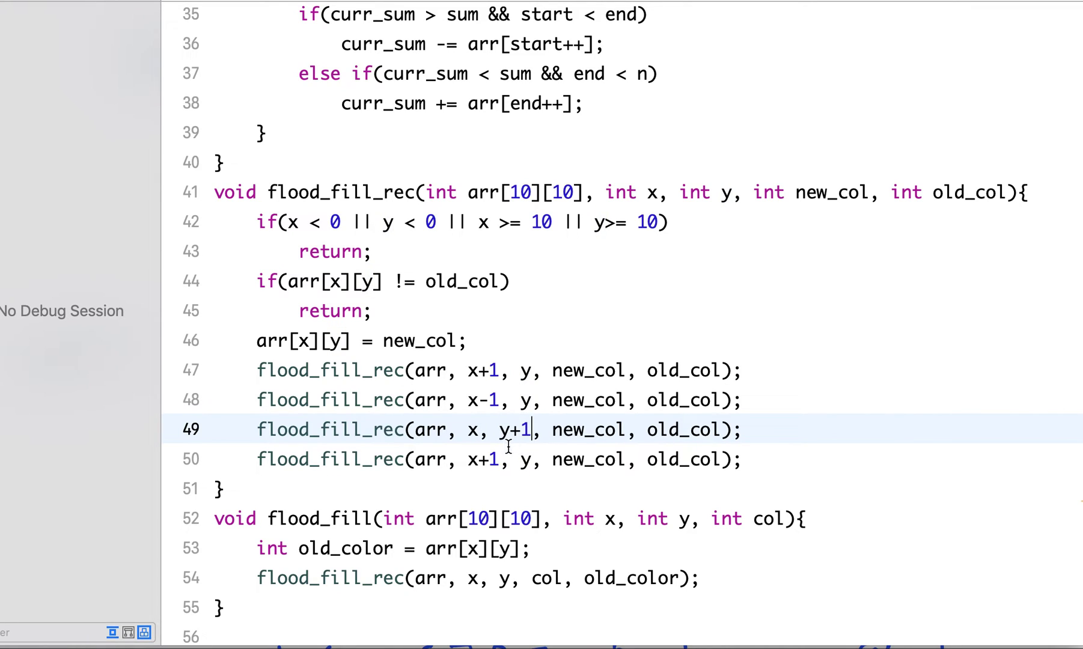
{"action": "left_click", "coordinate": [501, 459]}
{"action": "key", "text": "BackSpace"}
{"action": "key", "text": "BackSpace"}
{"action": "left_click", "coordinate": [513, 460]}
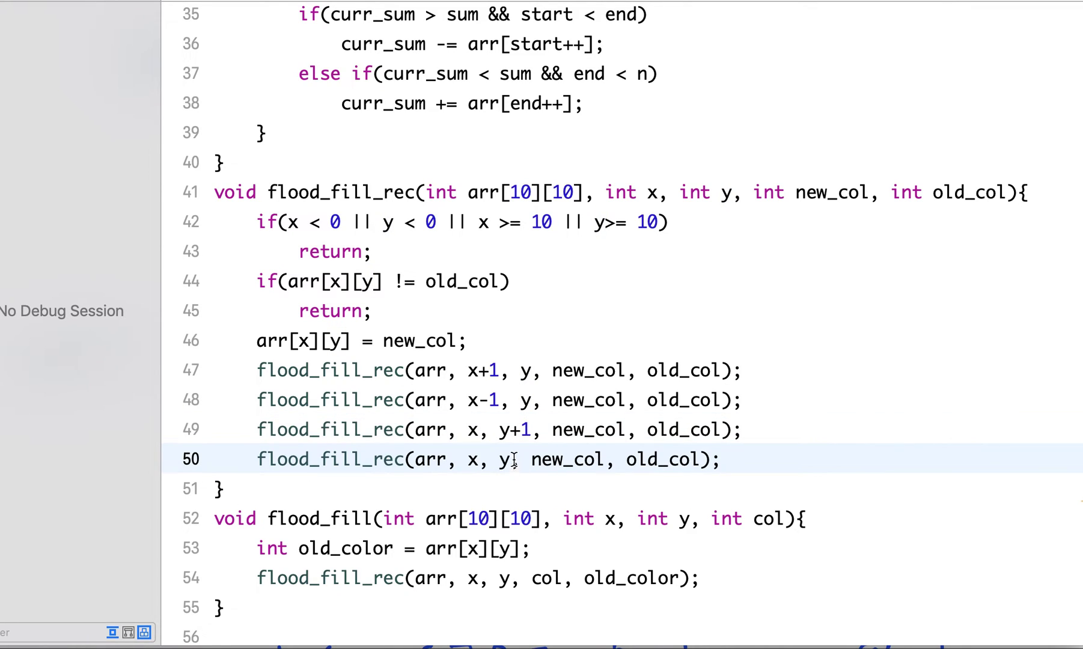
{"action": "type", "text": "-1"}
{"action": "left_click", "coordinate": [767, 456]}
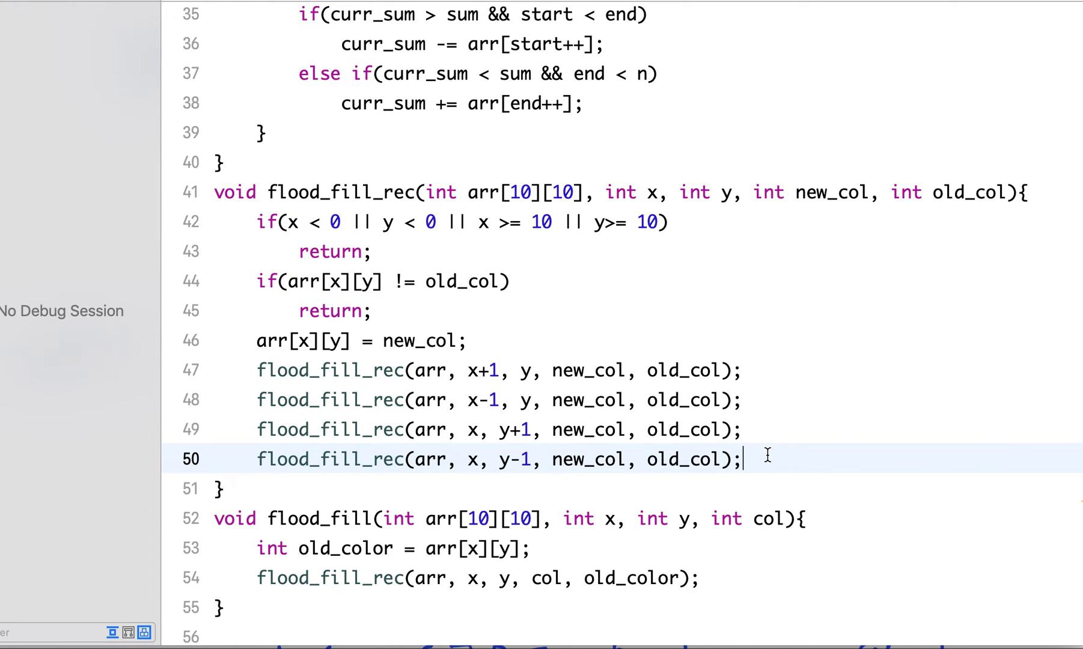
{"action": "left_click", "coordinate": [254, 489]}
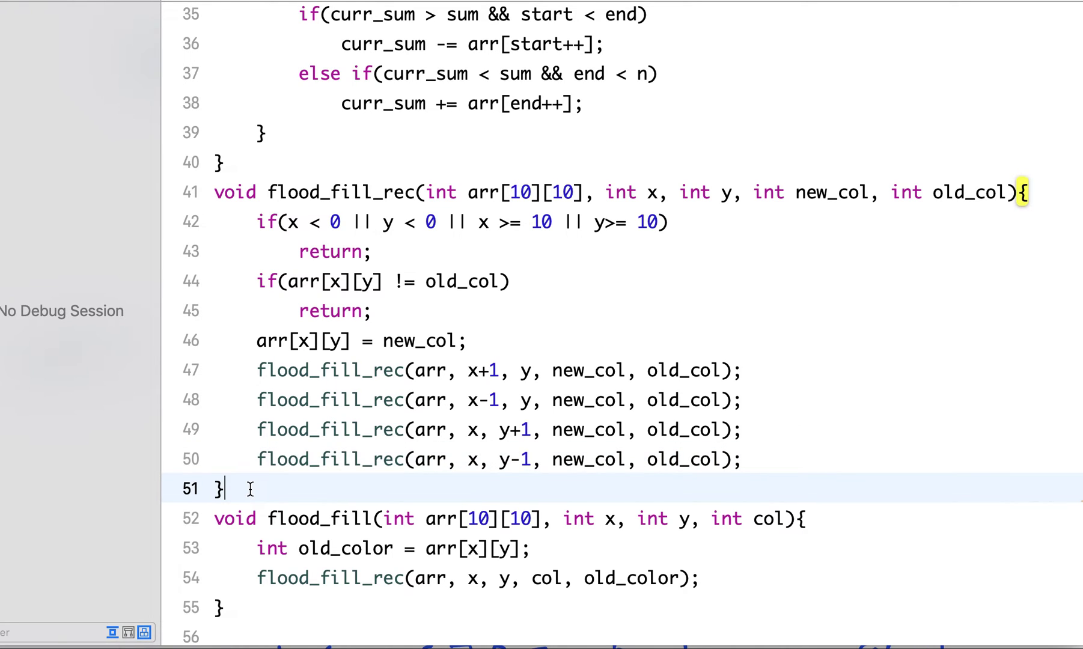
Step: Add a blank line, then highlight the starting coordinates, recolour line and recursive calls
{"action": "key", "text": "Return"}
{"action": "scroll", "coordinate": [541, 338], "scroll_direction": "down", "scroll_amount": 4}
{"action": "scroll", "coordinate": [541, 337], "scroll_direction": "down", "scroll_amount": 2}
{"action": "scroll", "coordinate": [542, 338], "scroll_direction": "up", "scroll_amount": 2}
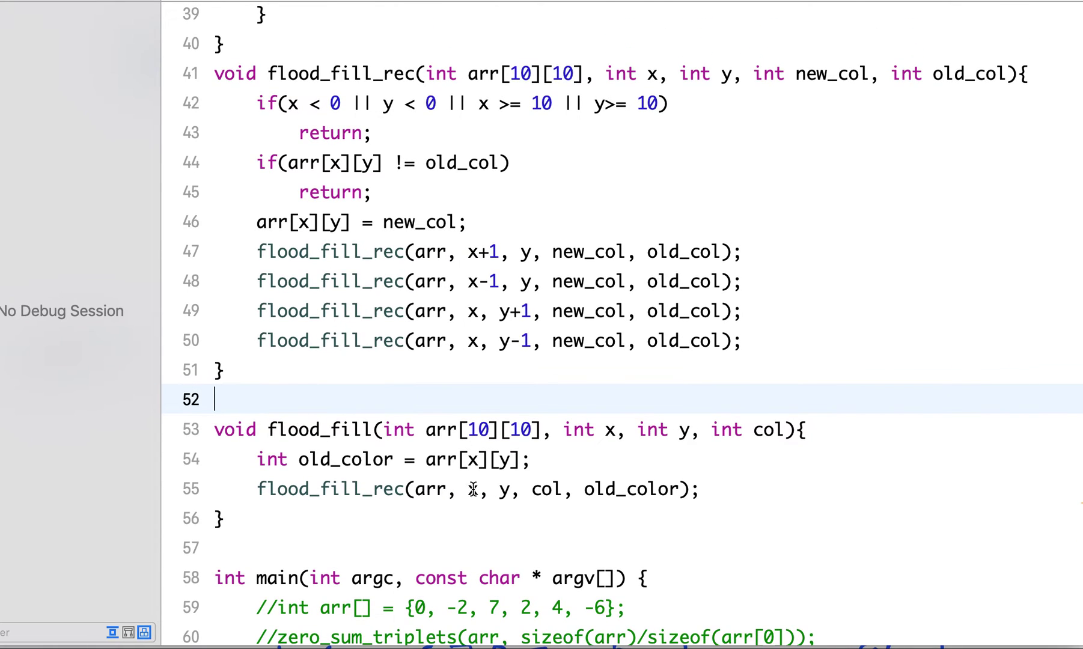
{"action": "left_click_drag", "start_coordinate": [468, 489], "coordinate": [504, 489]}
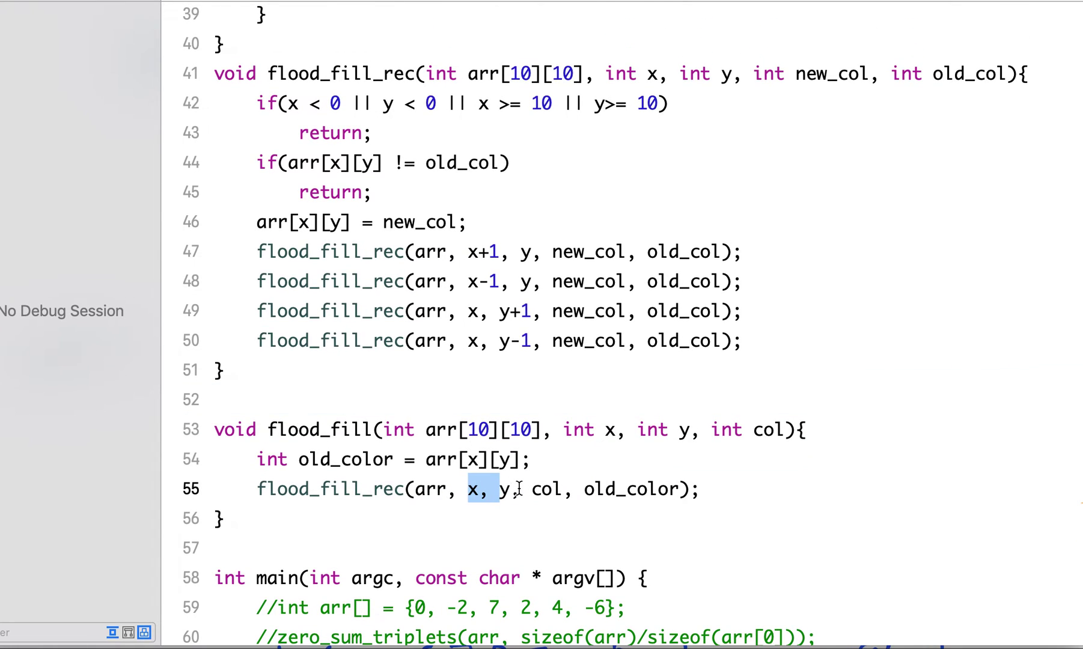
{"action": "left_click", "coordinate": [516, 489]}
{"action": "left_click_drag", "start_coordinate": [468, 488], "coordinate": [507, 490]}
{"action": "left_click_drag", "start_coordinate": [466, 221], "coordinate": [257, 221]}
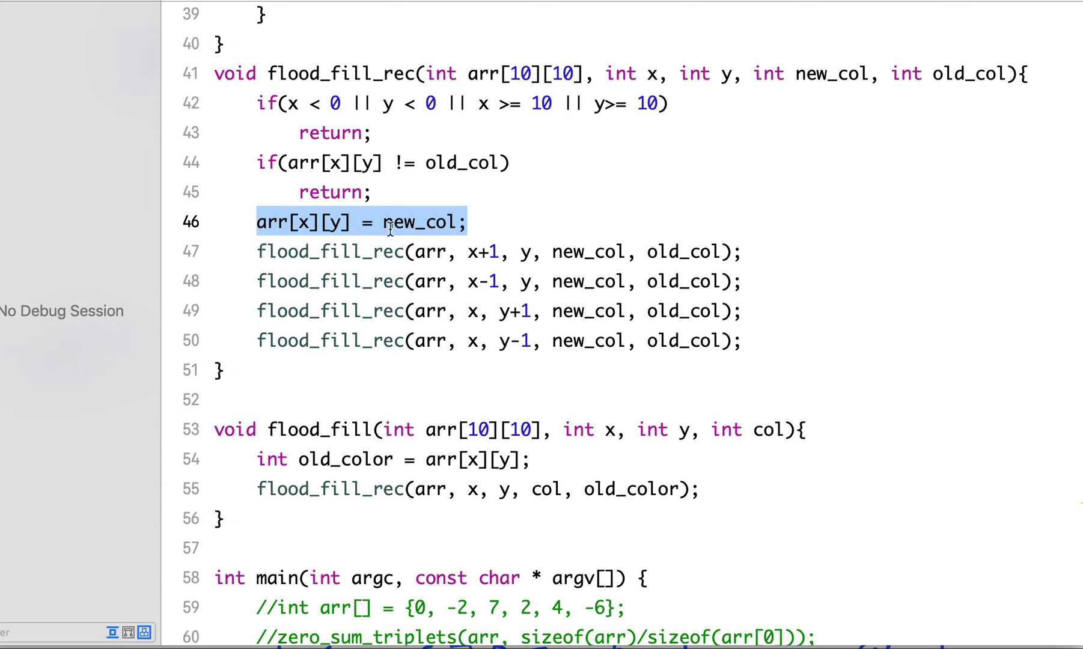
{"action": "mouse_move", "coordinate": [468, 251]}
{"action": "left_mouse_down"}
{"action": "mouse_move", "coordinate": [499, 252]}
{"action": "mouse_move", "coordinate": [491, 312]}
{"action": "left_mouse_up"}
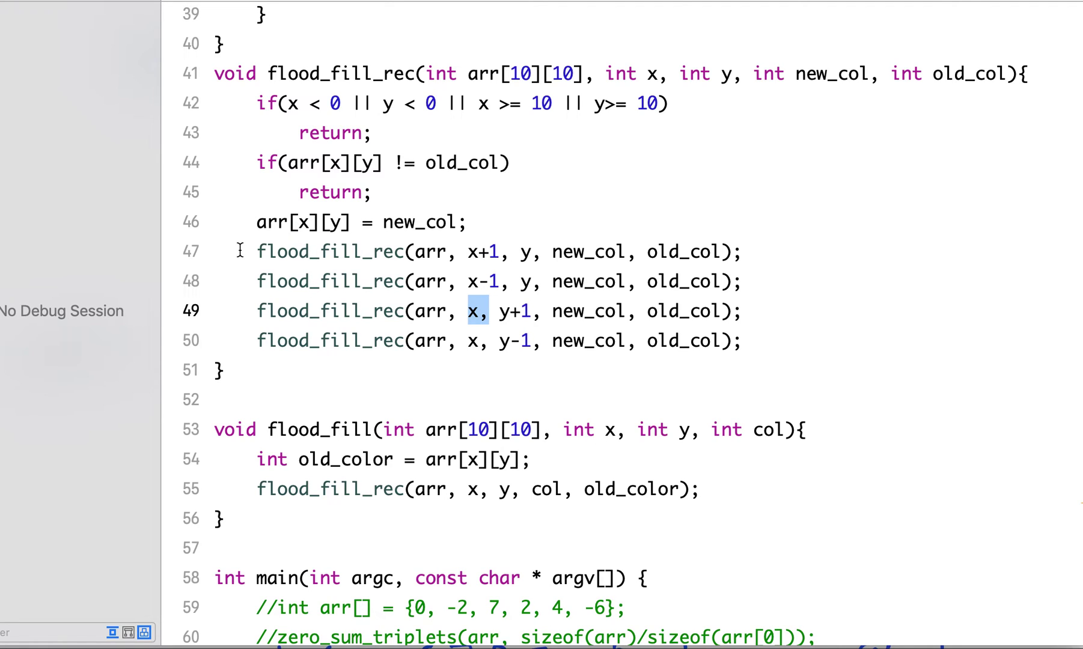
{"action": "left_click_drag", "start_coordinate": [257, 252], "coordinate": [262, 317]}
Step: Highlight the out-of-bounds and old-colour return checks on lines 42–45
{"action": "left_click", "coordinate": [259, 102]}
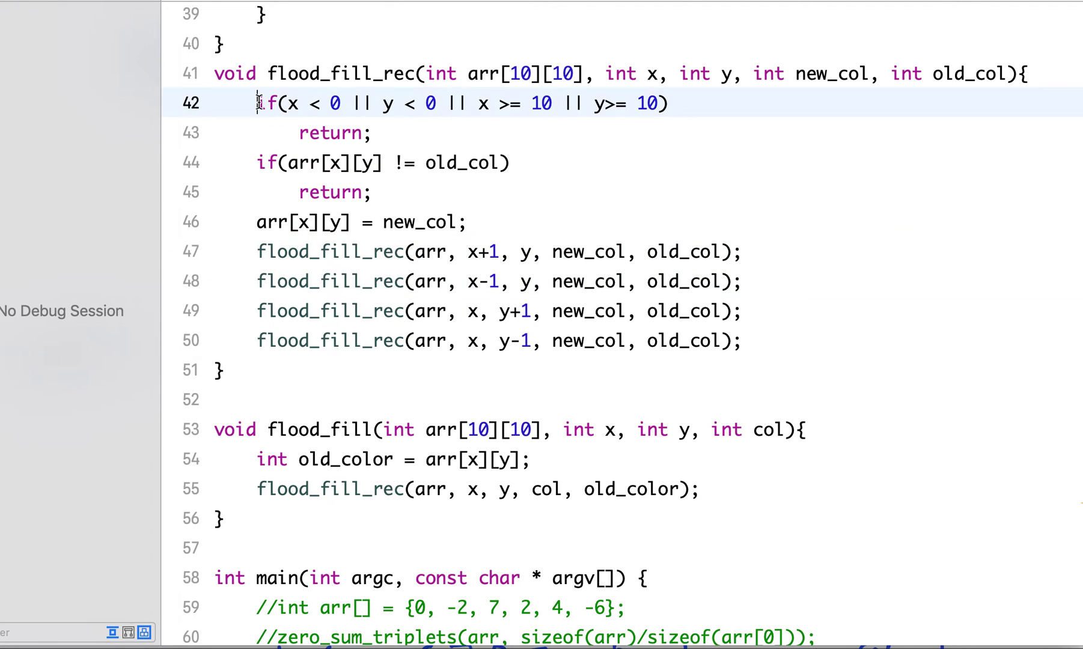
{"action": "left_click_drag", "start_coordinate": [259, 102], "coordinate": [369, 132]}
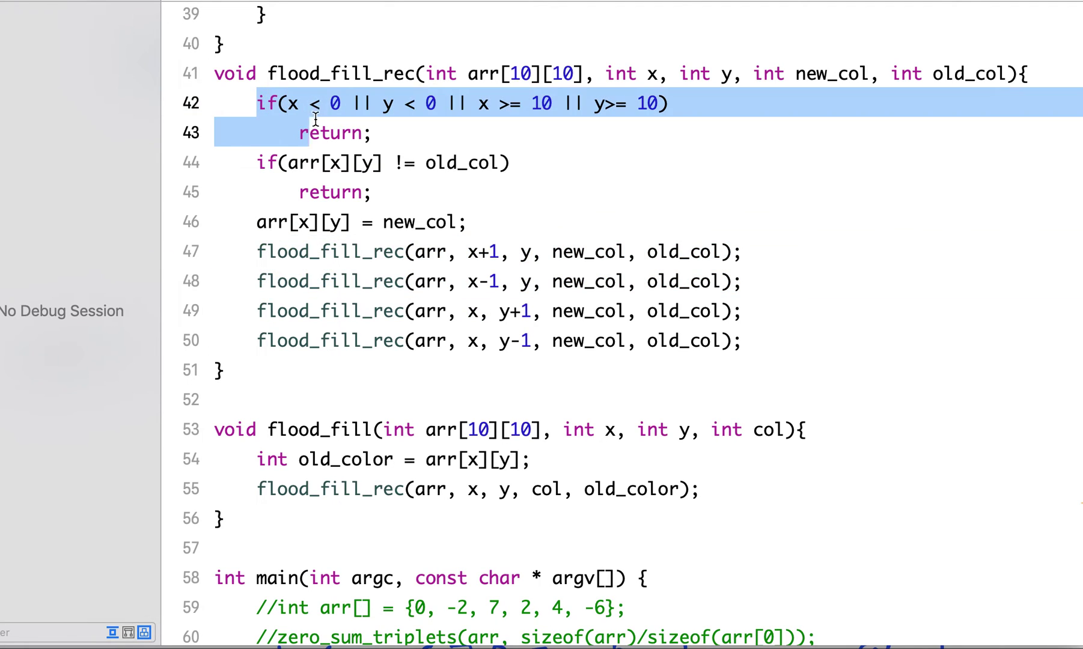
{"action": "left_click", "coordinate": [372, 135], "text": "alt"}
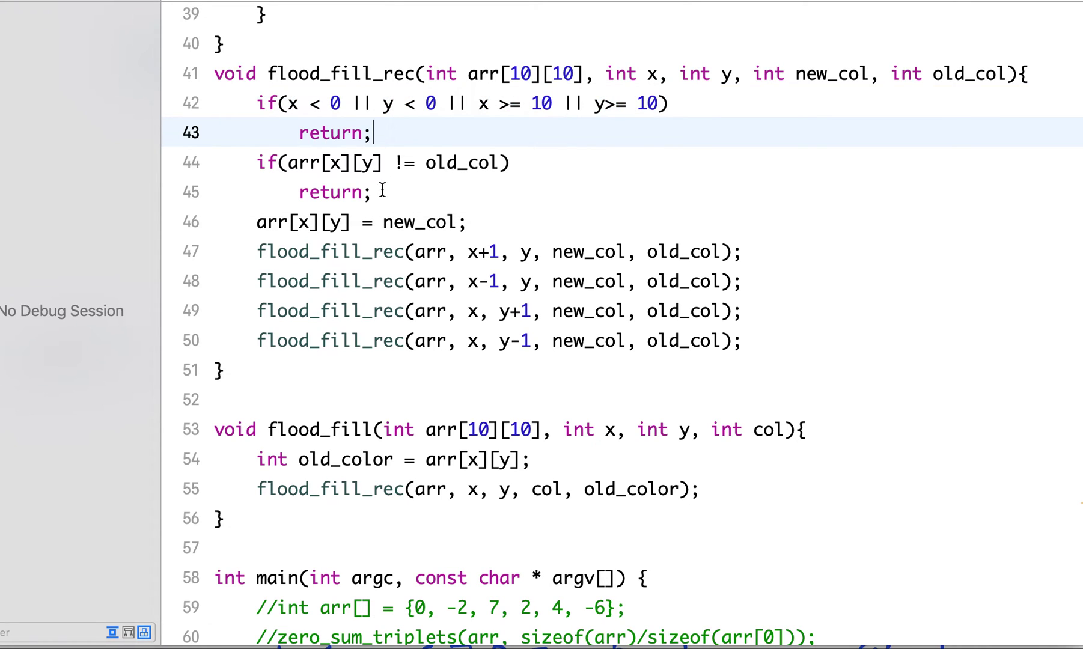
{"action": "left_click_drag", "start_coordinate": [372, 193], "coordinate": [256, 162]}
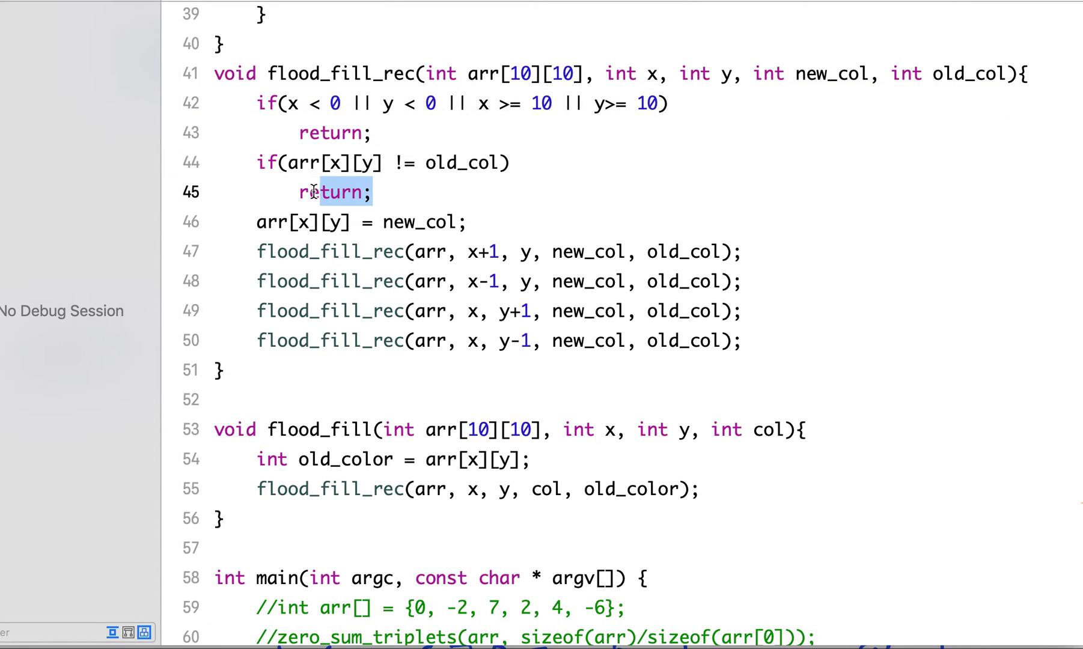
{"action": "left_click", "coordinate": [463, 186]}
{"action": "scroll", "coordinate": [463, 253], "scroll_direction": "down", "scroll_amount": 10}
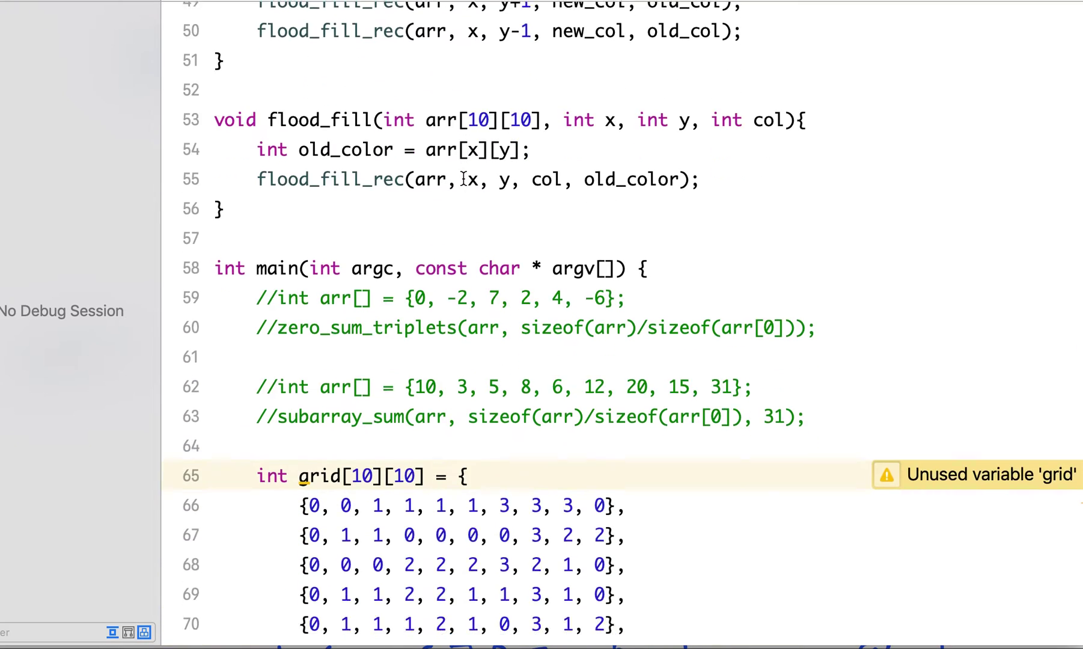
{"action": "scroll", "coordinate": [389, 448], "scroll_direction": "up", "scroll_amount": 8}
{"action": "scroll", "coordinate": [389, 448], "scroll_direction": "up", "scroll_amount": 3}
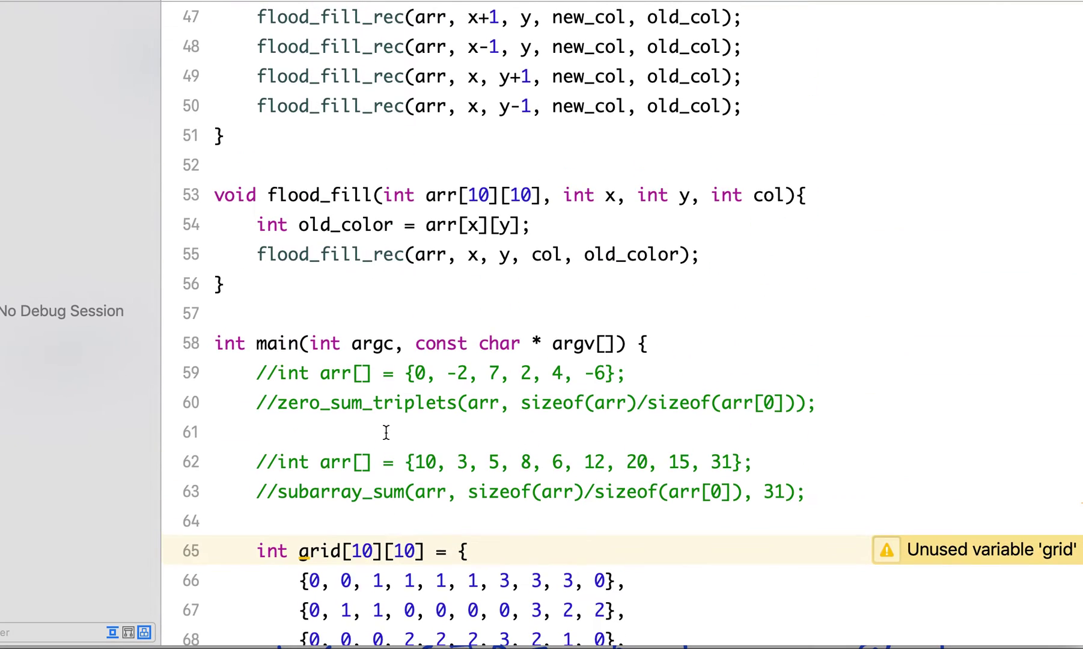
Step: Add flood_fill(grid, 3, 4, 5); on line 77, starting at the 2 on row 3
{"action": "double_click", "coordinate": [329, 195]}
{"action": "key", "text": "super+c"}
{"action": "scroll", "coordinate": [417, 345], "scroll_direction": "down", "scroll_amount": 8}
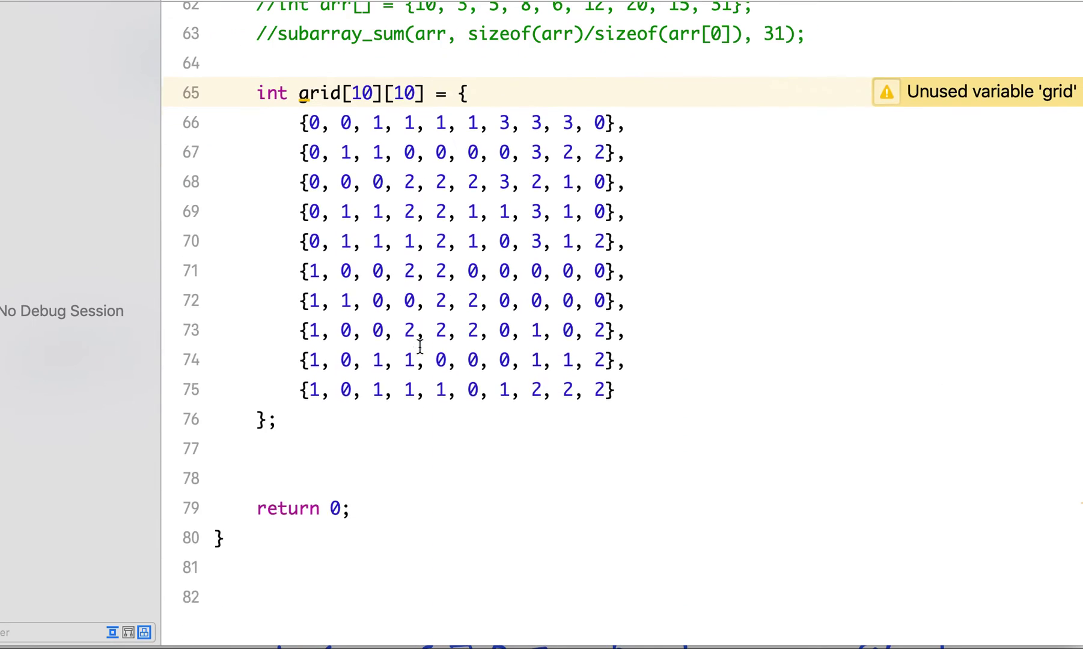
{"action": "scroll", "coordinate": [338, 380], "scroll_direction": "up", "scroll_amount": 1}
{"action": "left_click", "coordinate": [298, 473]}
{"action": "key", "text": "super+v"}
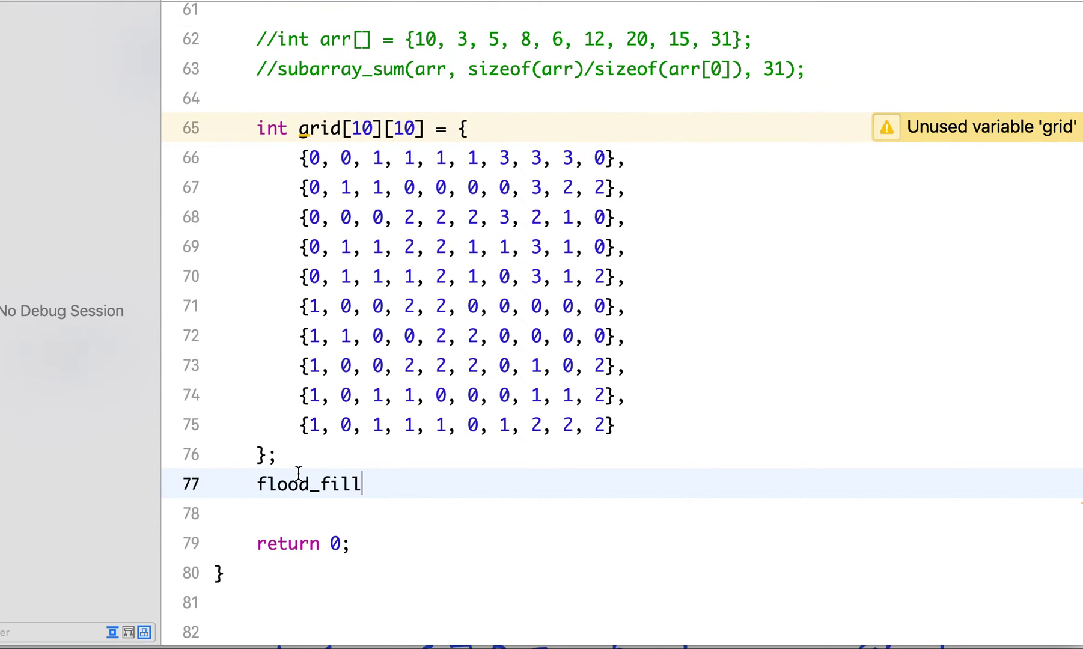
{"action": "type", "text": "(arr"}
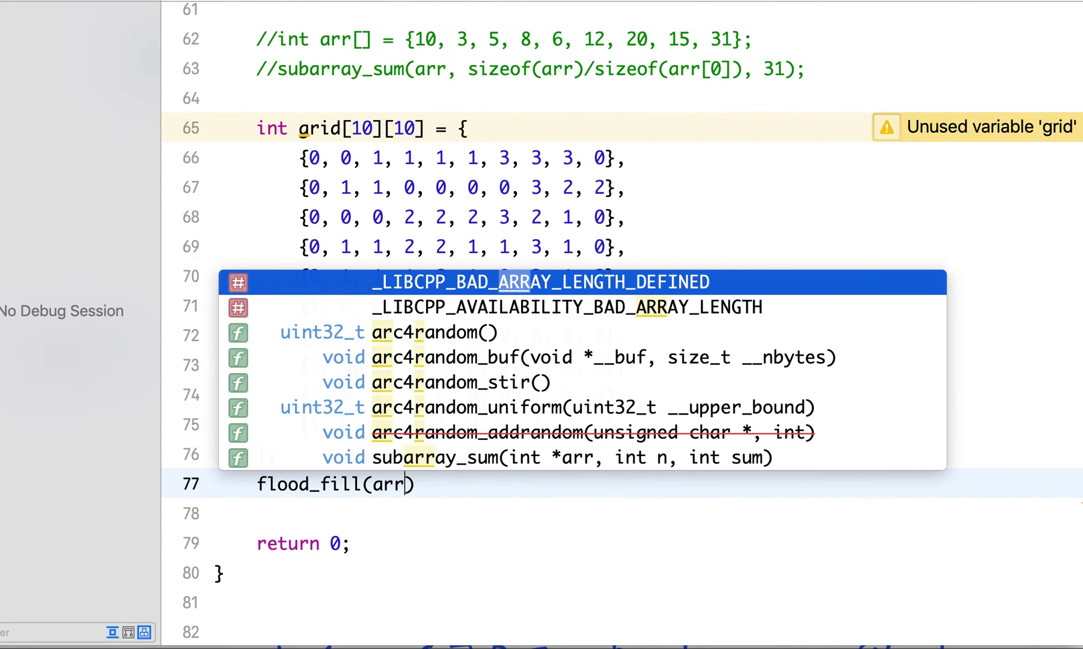
{"action": "key", "text": "BackSpace"}
{"action": "key", "text": "BackSpace"}
{"action": "key", "text": "BackSpace"}
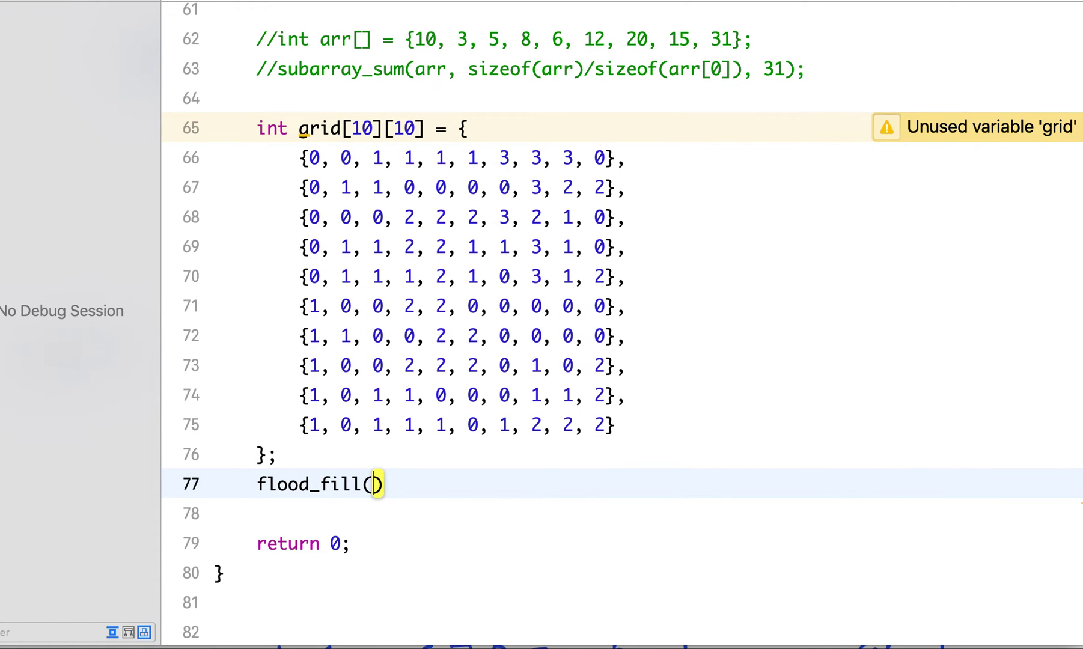
{"action": "type", "text": "grid,"}
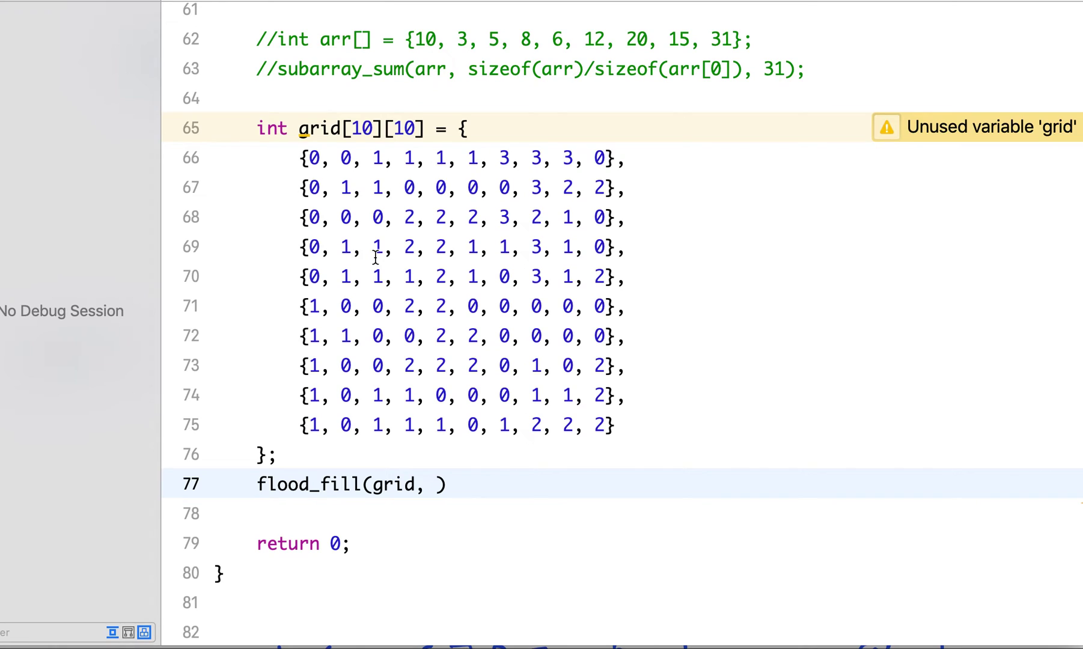
{"action": "double_click", "coordinate": [438, 247]}
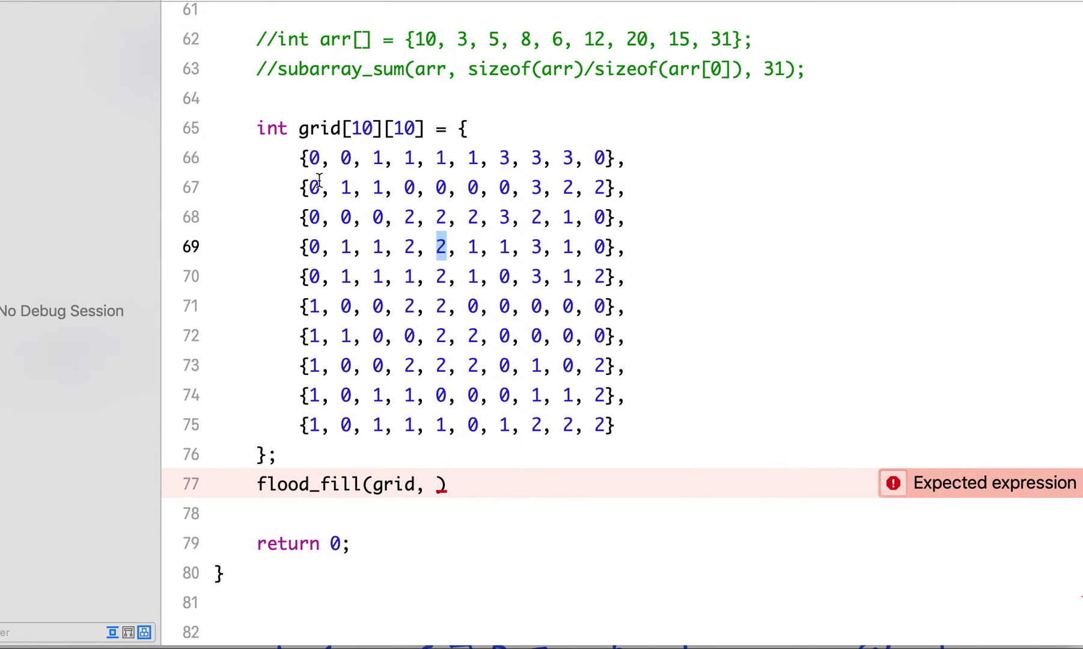
{"action": "left_click", "coordinate": [432, 485]}
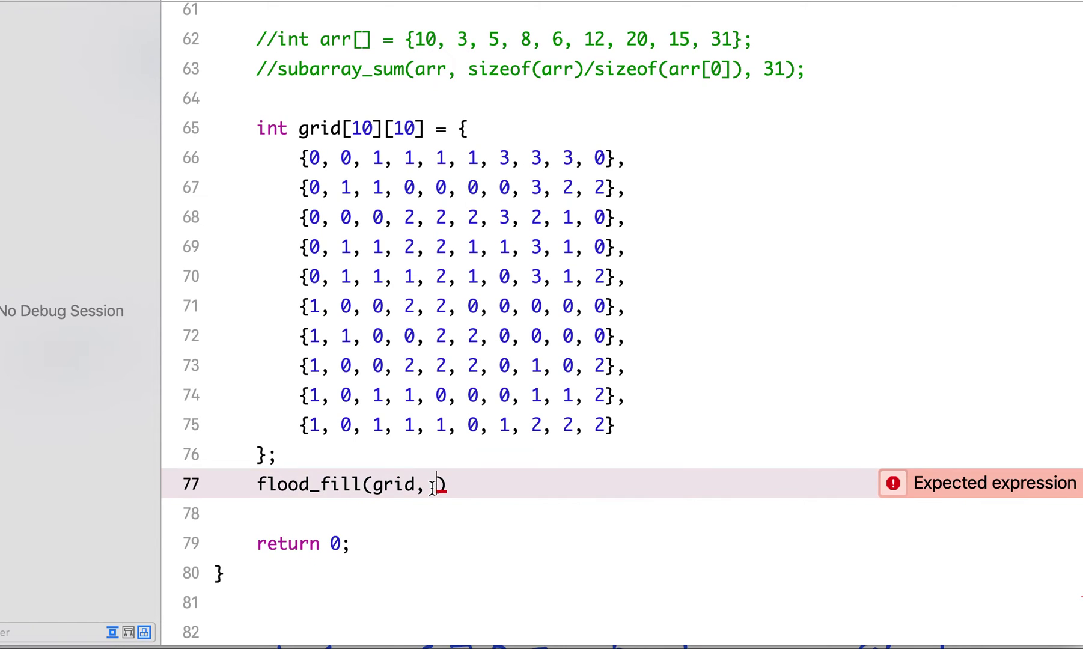
{"action": "type", "text": "3, 4"}
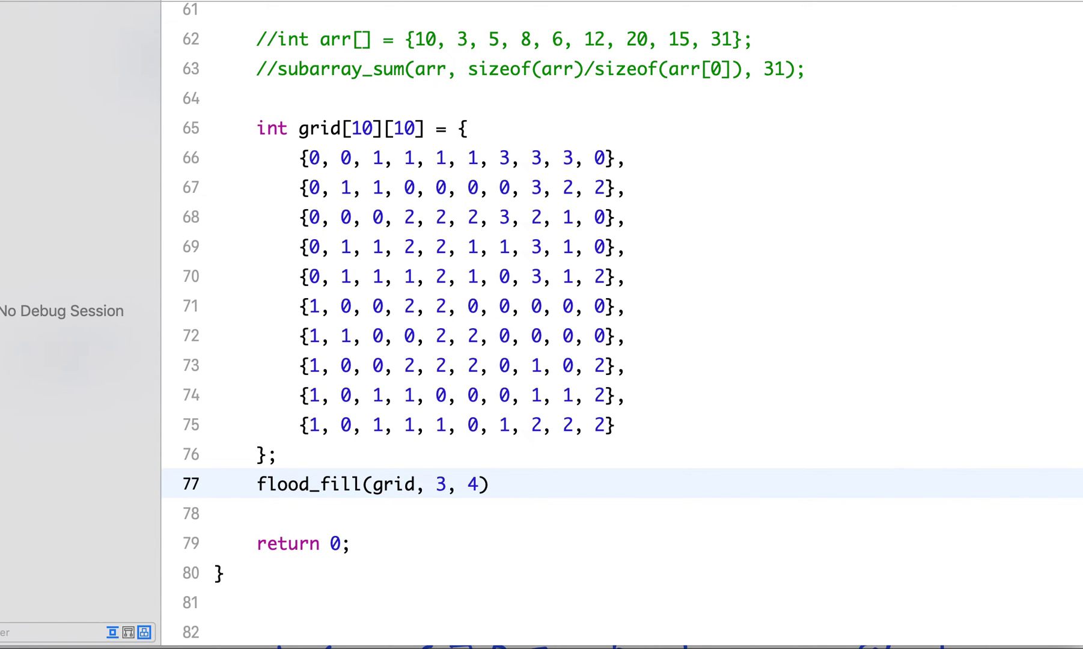
{"action": "type", "text": ", 5"}
{"action": "key", "text": "Right"}
{"action": "type", "text": ";"}
{"action": "key", "text": "Return"}
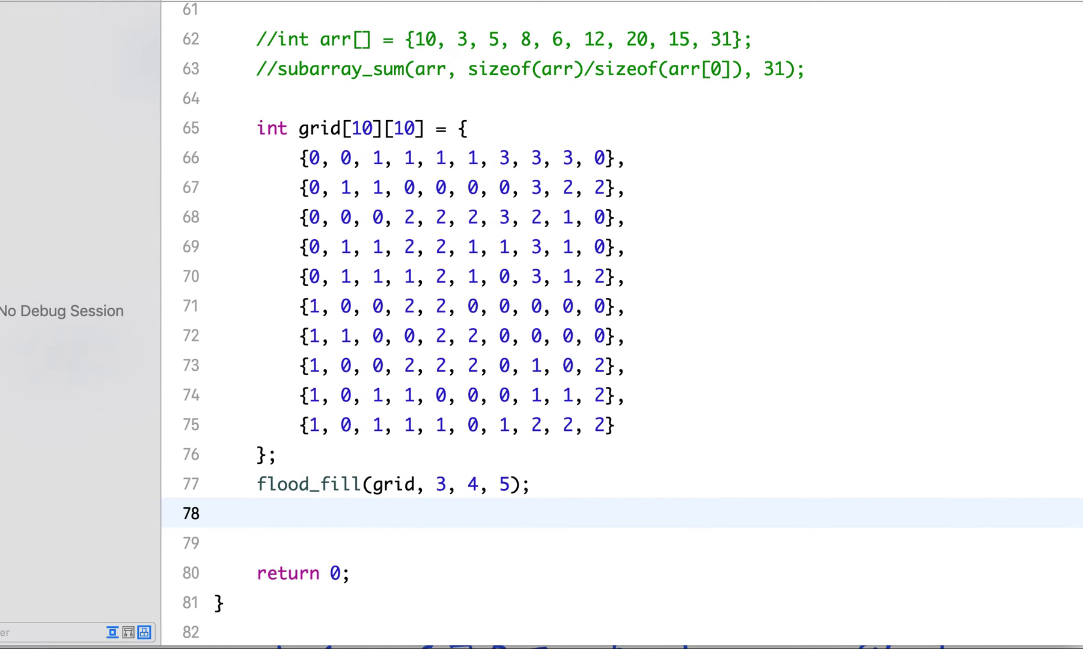
{"action": "type", "text": "for(a"}
{"action": "type", "text": "uto"}
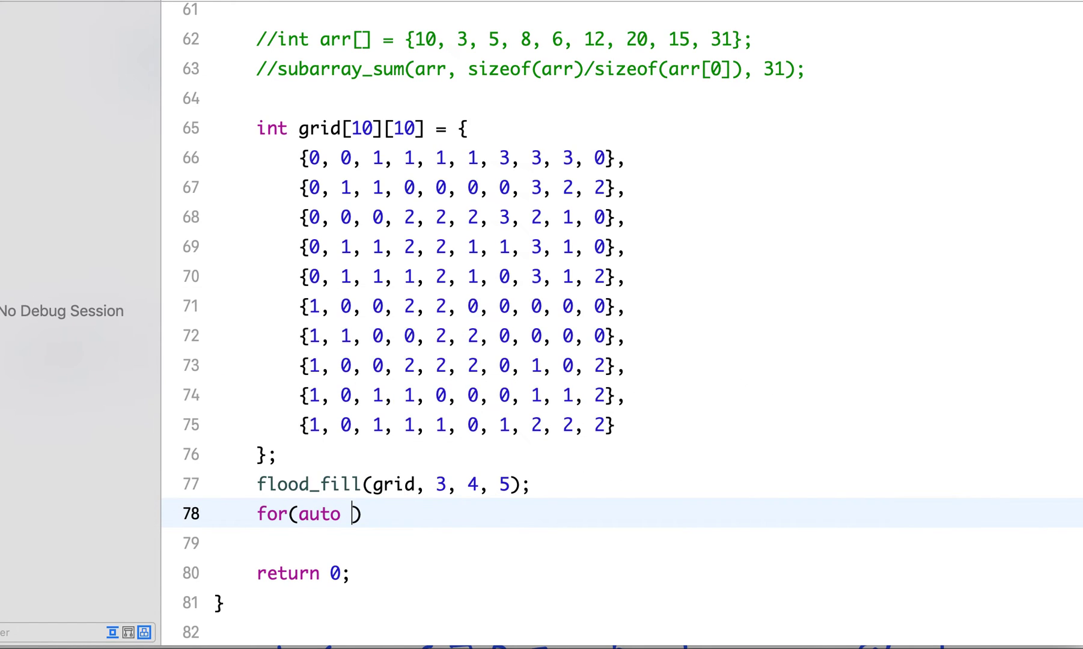
{"action": "type", "text": " i="}
{"action": "type", "text": "0; "}
{"action": "type", "text": "i<10"}
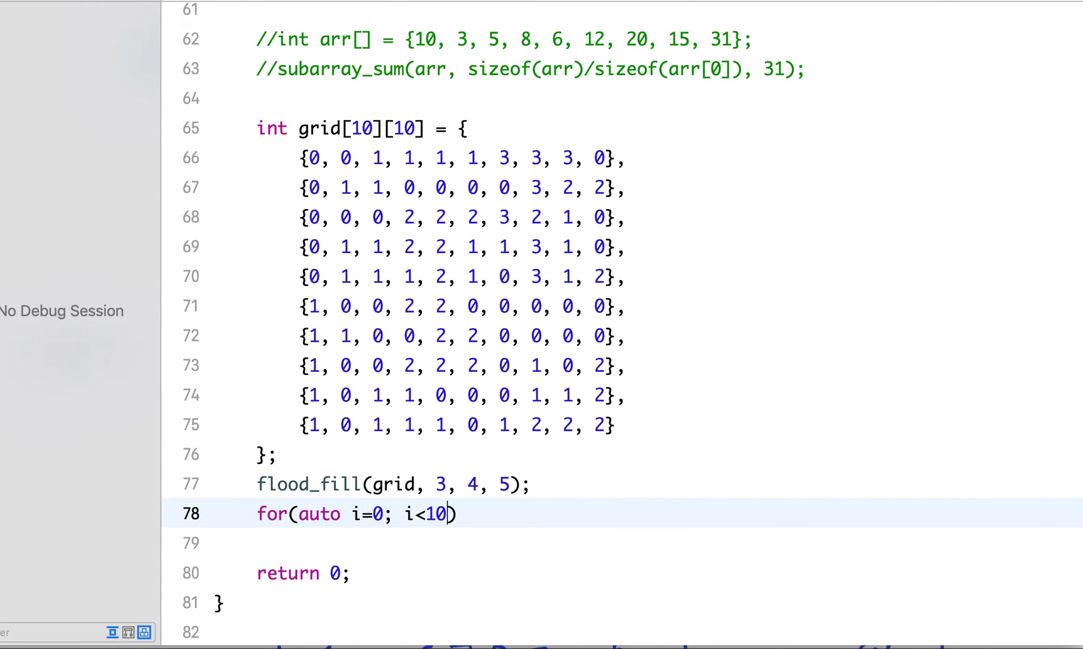
{"action": "type", "text": "; ++"}
{"action": "type", "text": "i0"}
Step: Complete the loops to print grid[i][j] plus a space, ending each row with std::endl
{"action": "key", "text": "BackSpace"}
{"action": "key", "text": "BackSpace"}
{"action": "type", "text": "i"}
{"action": "key", "text": "Escape"}
{"action": "type", "text": "{"}
{"action": "key", "text": "Return"}
{"action": "type", "text": "for"}
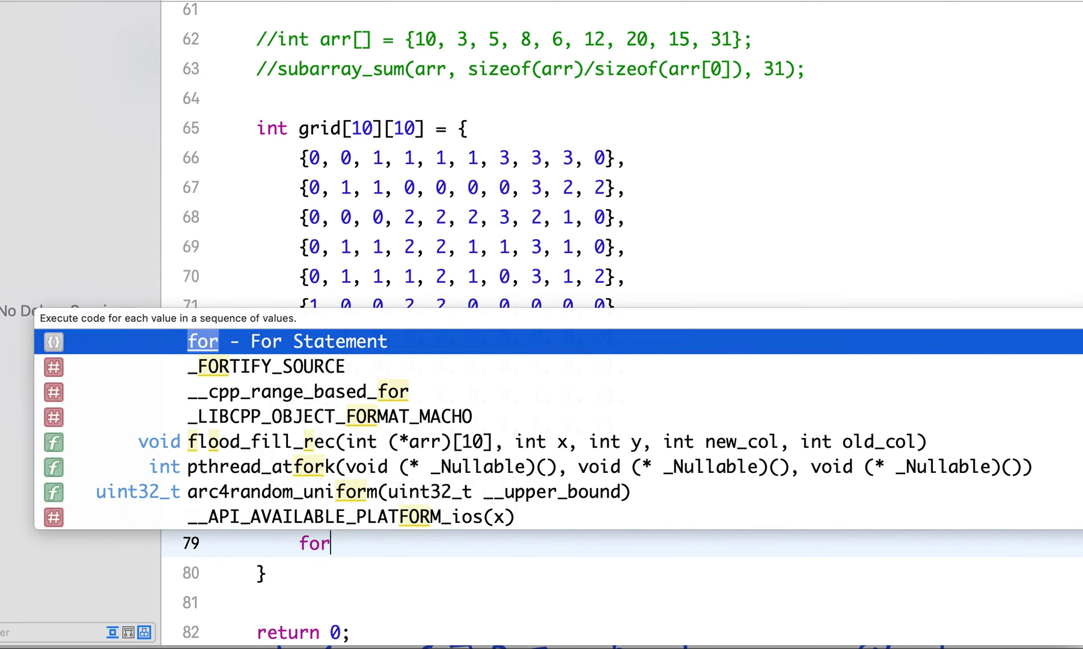
{"action": "type", "text": "(auto "}
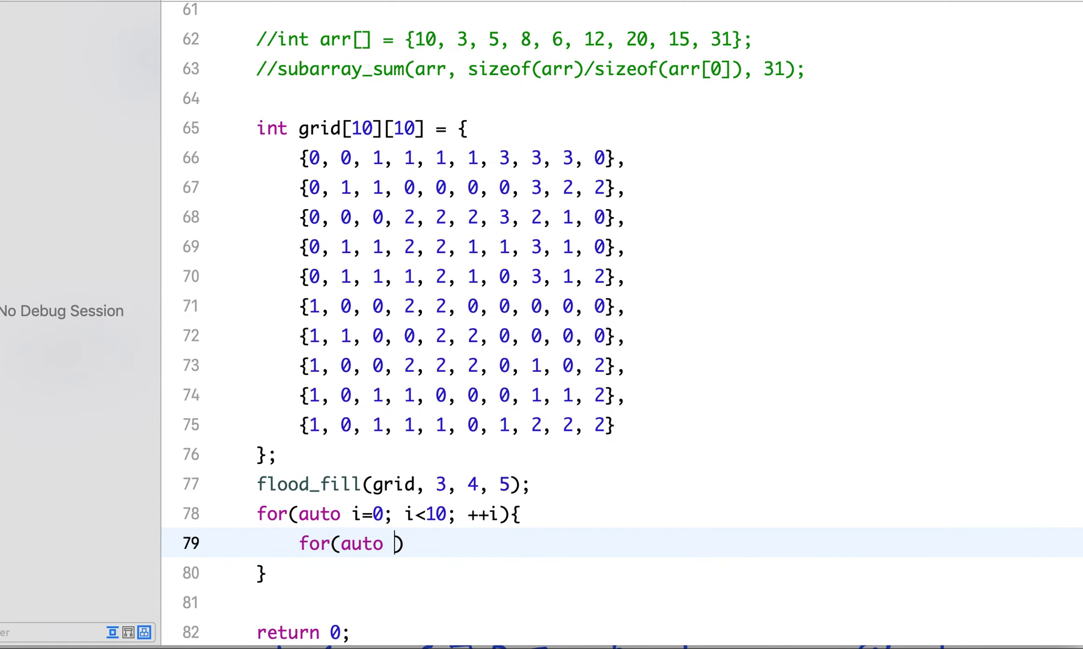
{"action": "type", "text": "j=0; "}
{"action": "type", "text": "j<10"}
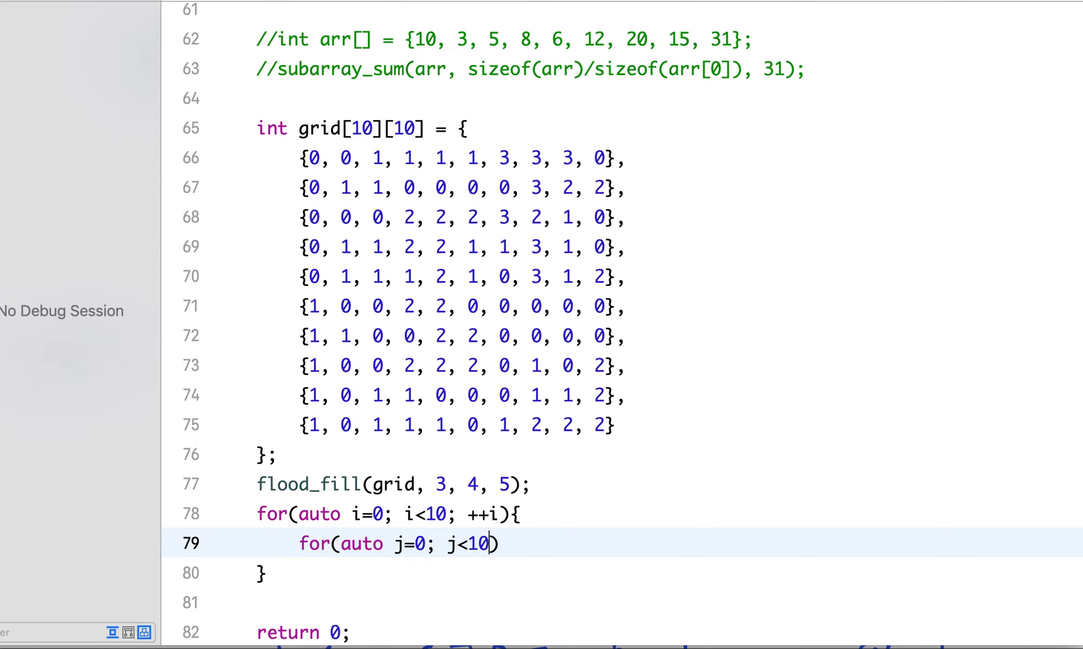
{"action": "type", "text": "; ++j"}
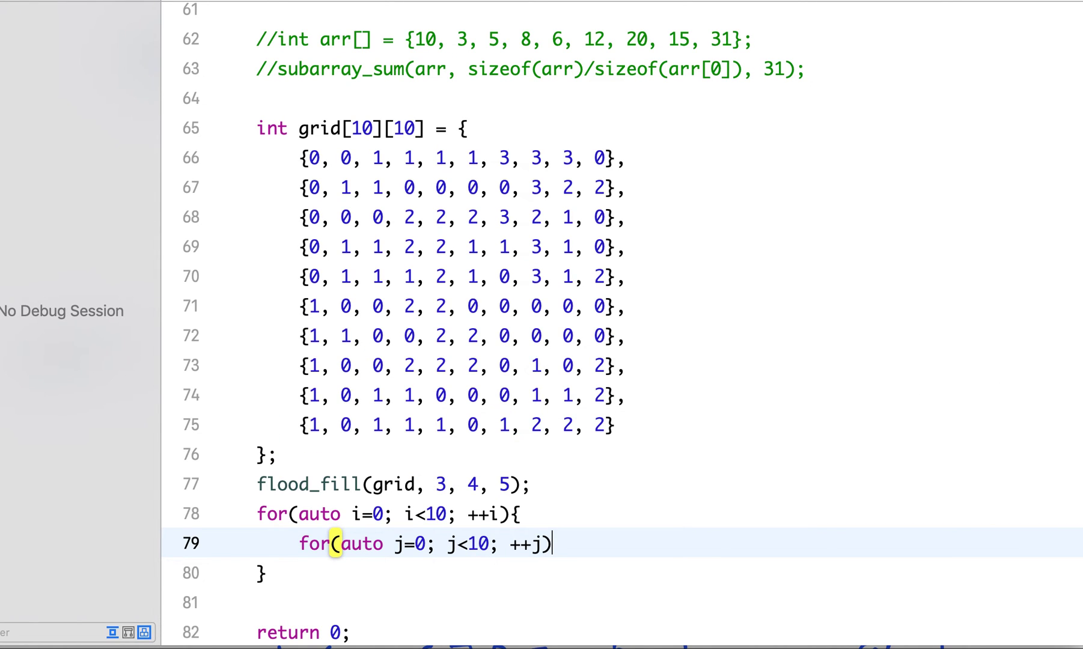
{"action": "key", "text": "Right"}
{"action": "key", "text": "Return"}
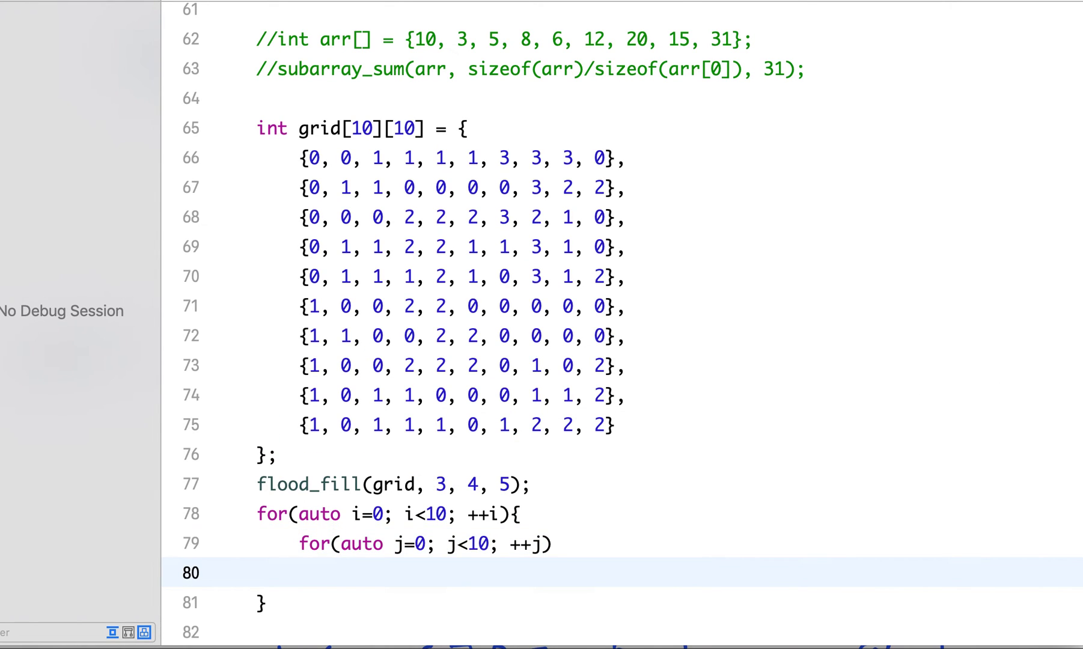
{"action": "type", "text": "std::cout "}
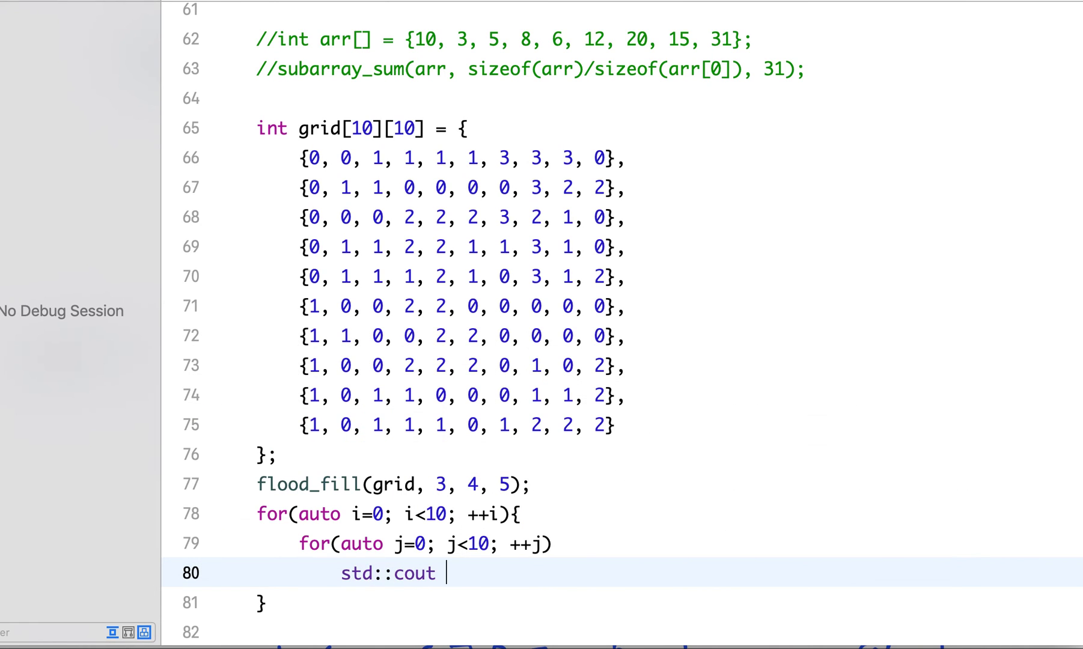
{"action": "type", "text": "<< a"}
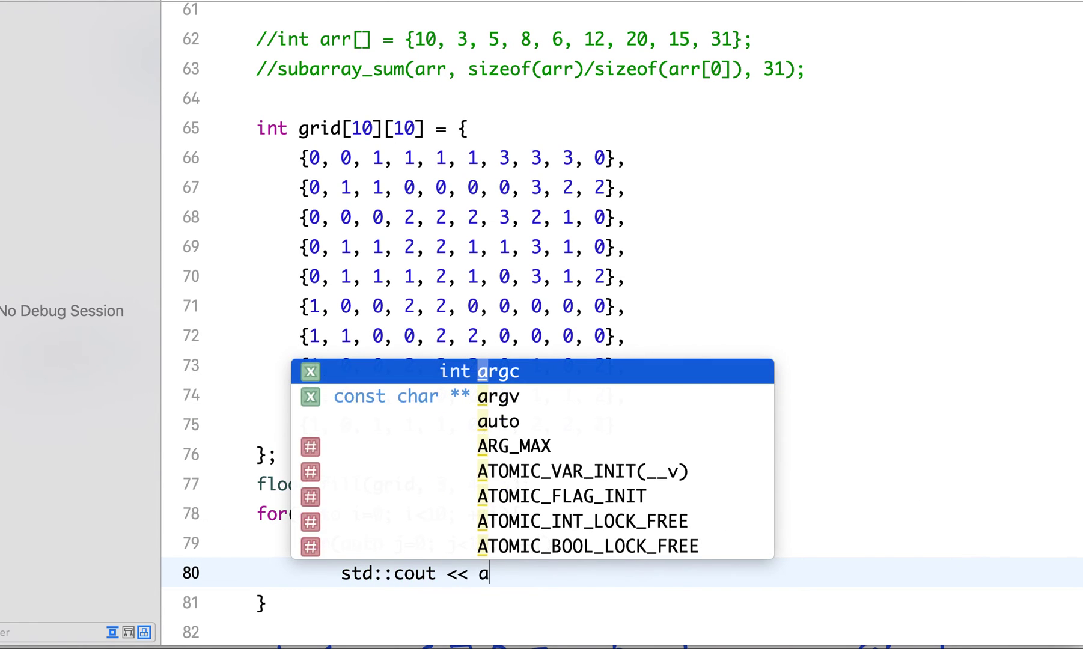
{"action": "type", "text": "rr"}
{"action": "key", "text": "BackSpace"}
{"action": "key", "text": "BackSpace"}
{"action": "key", "text": "BackSpace"}
{"action": "type", "text": "g"}
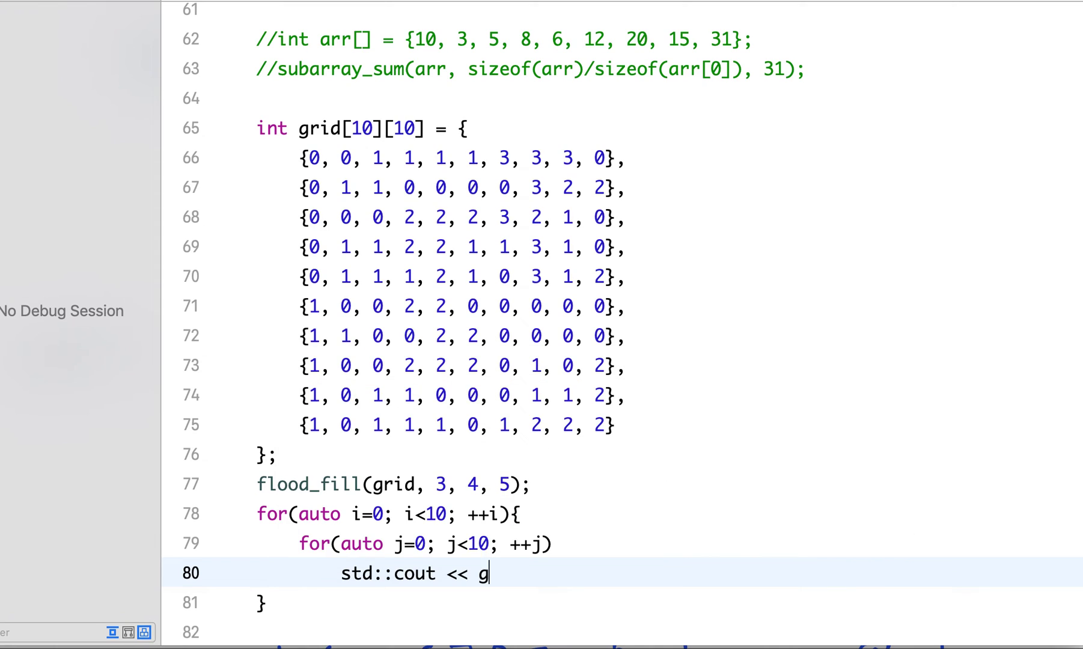
{"action": "type", "text": "rid["}
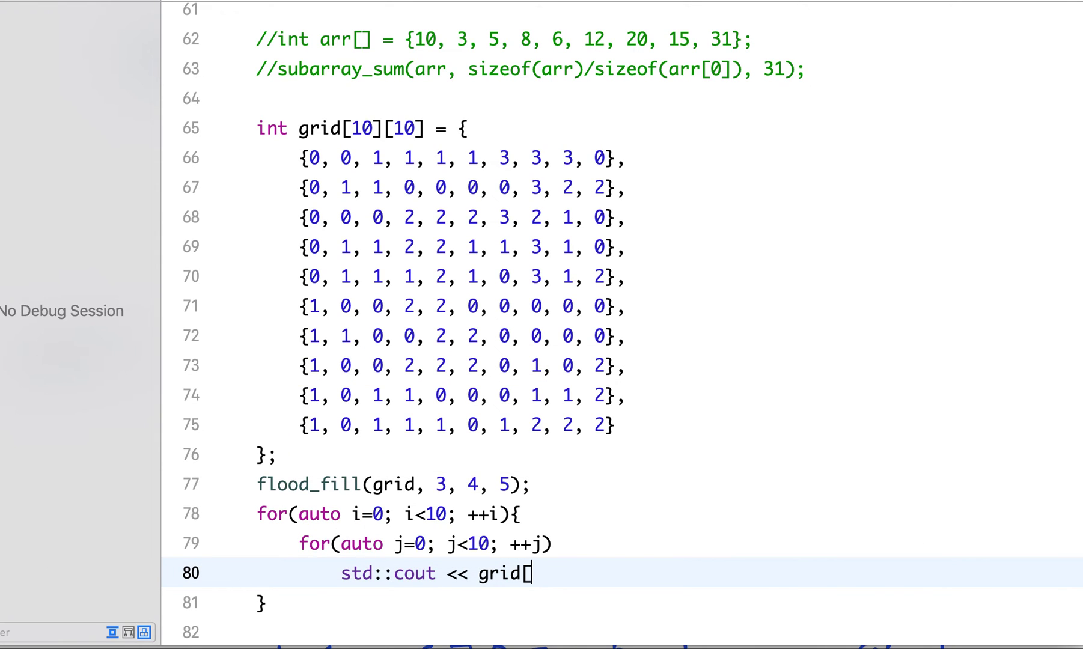
{"action": "type", "text": "i]"}
{"action": "type", "text": "[j] << "}
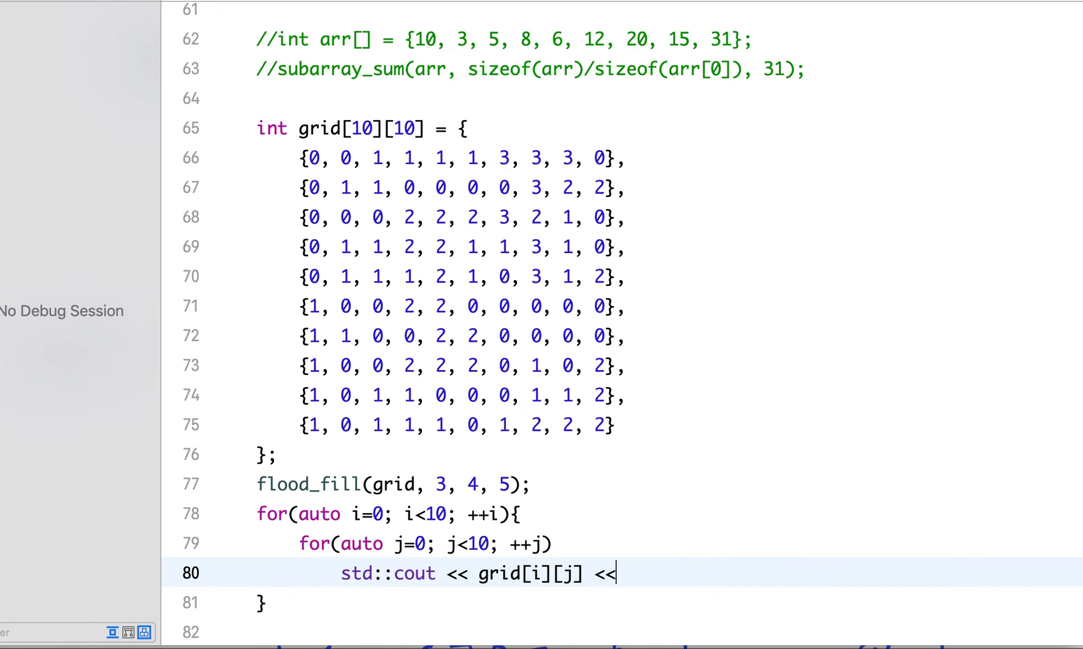
{"action": "type", "text": "\" \" "}
{"action": "type", "text": "<< std"}
{"action": "key", "text": "BackSpace"}
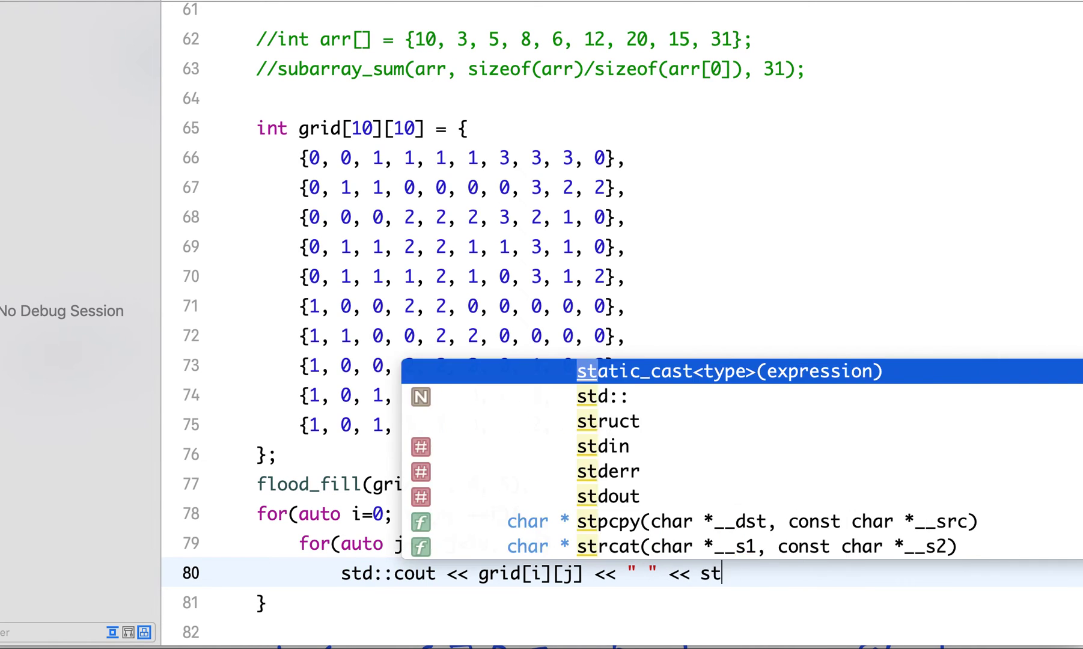
{"action": "key", "text": "BackSpace"}
{"action": "key", "text": "BackSpace"}
{"action": "key", "text": "BackSpace"}
{"action": "key", "text": "BackSpace"}
{"action": "type", "text": ";"}
{"action": "key", "text": "Return"}
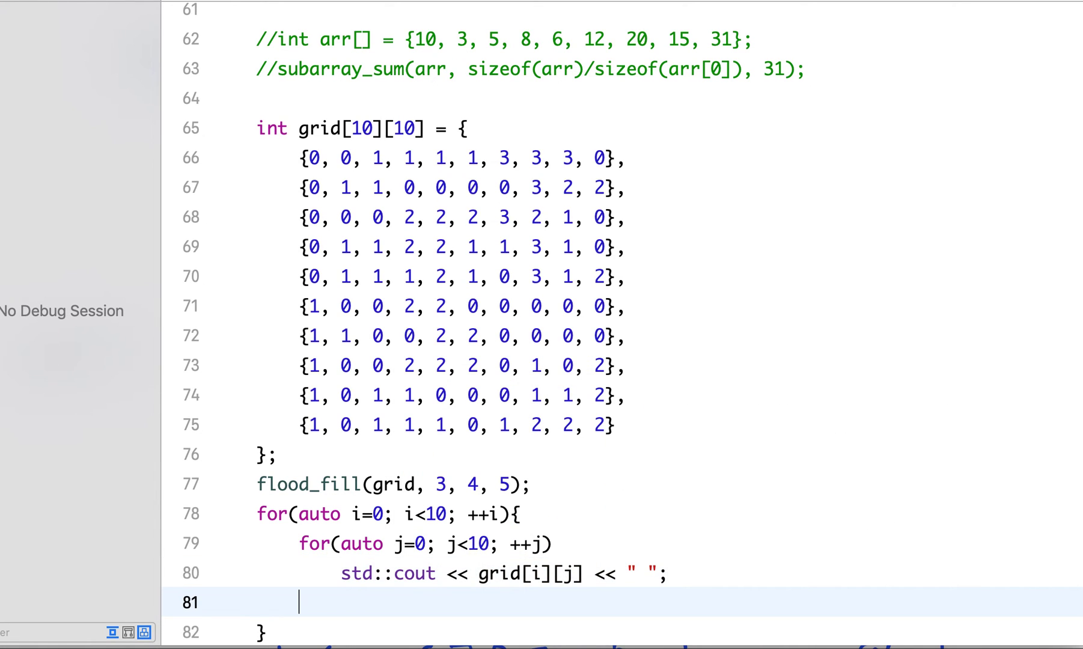
{"action": "type", "text": "std::"}
{"action": "type", "text": "cout << "}
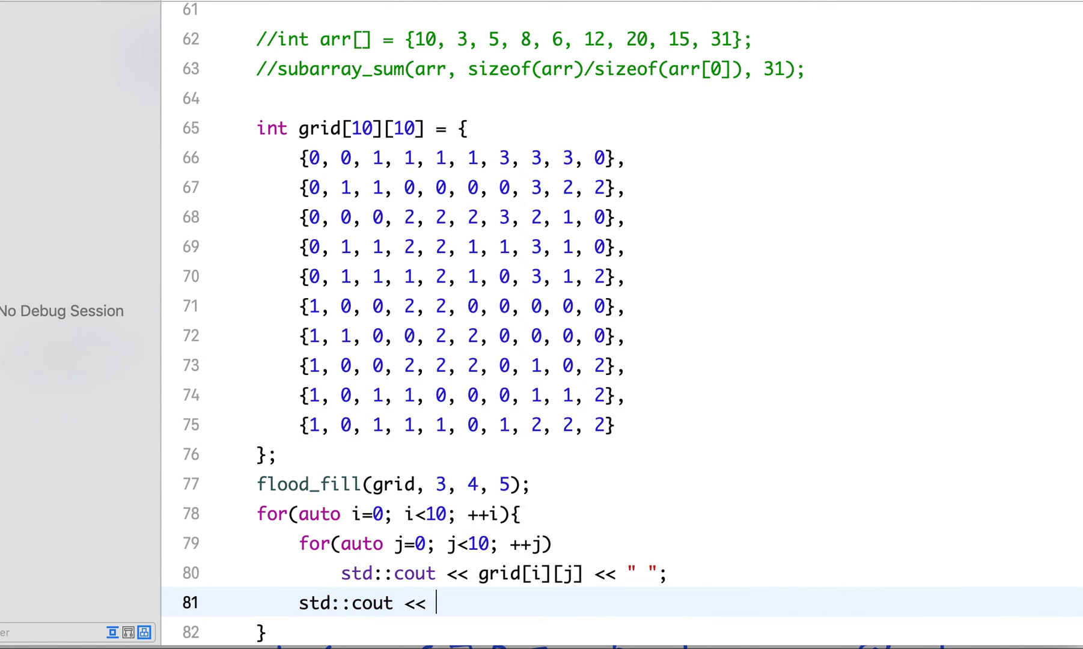
{"action": "type", "text": "std::endl;"}
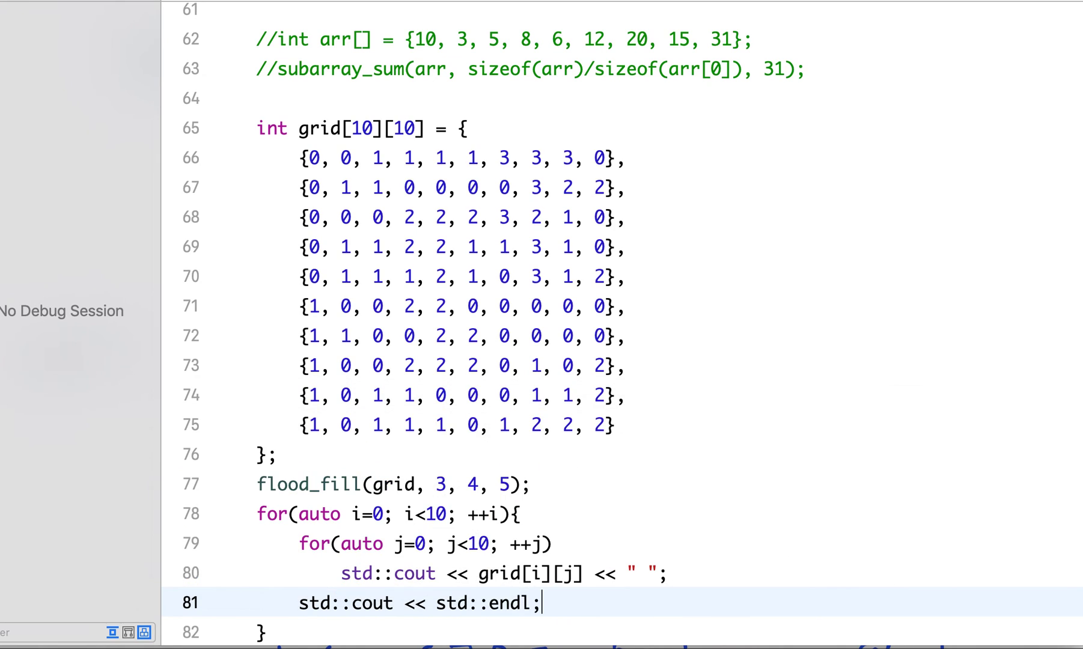
{"action": "scroll", "coordinate": [468, 458], "scroll_direction": "down", "scroll_amount": 3}
{"action": "scroll", "coordinate": [468, 457], "scroll_direction": "down", "scroll_amount": 2}
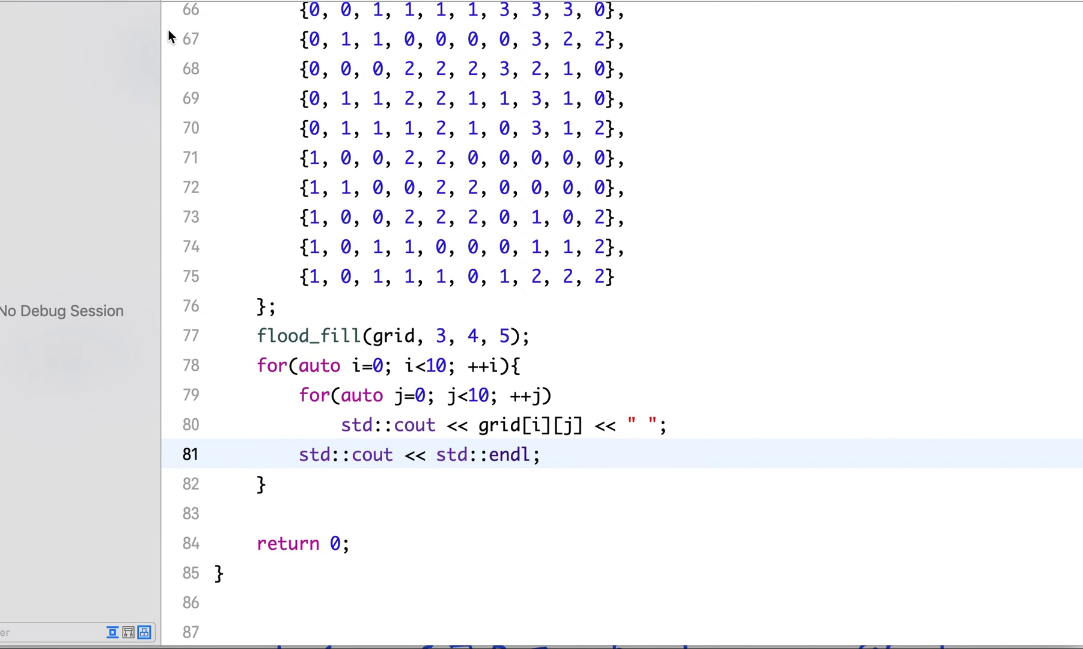
Step: Build and run with Cmd+R, then enlarge the console to show all ten rows
{"action": "key", "text": "super+r"}
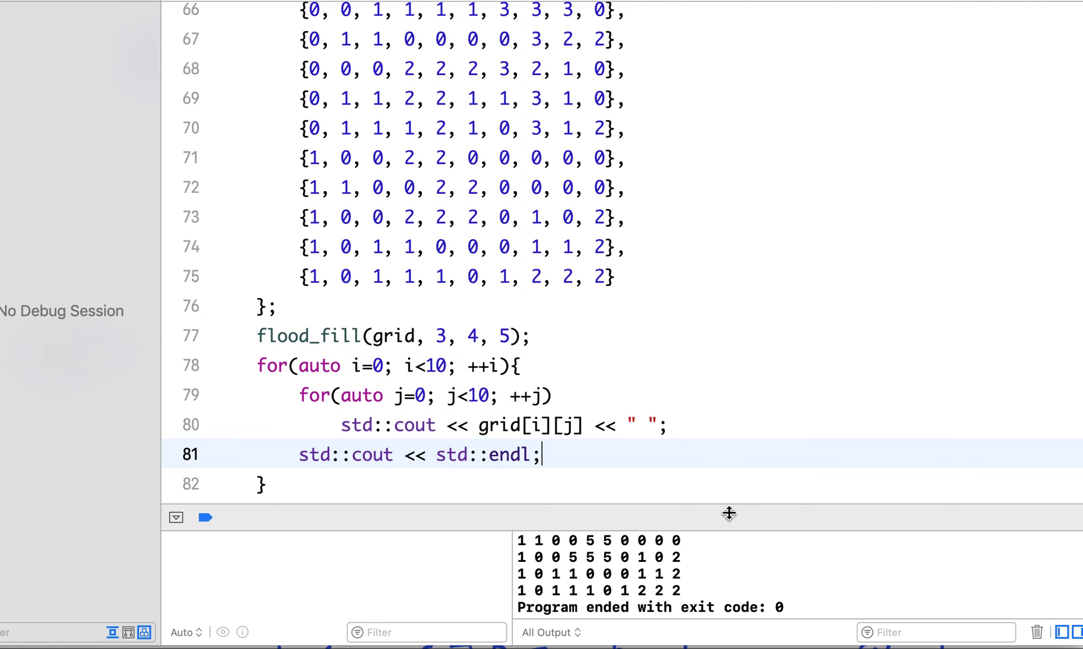
{"action": "mouse_move", "coordinate": [729, 515]}
{"action": "left_mouse_down"}
{"action": "mouse_move", "coordinate": [728, 370]}
{"action": "mouse_move", "coordinate": [729, 408]}
{"action": "left_mouse_up"}
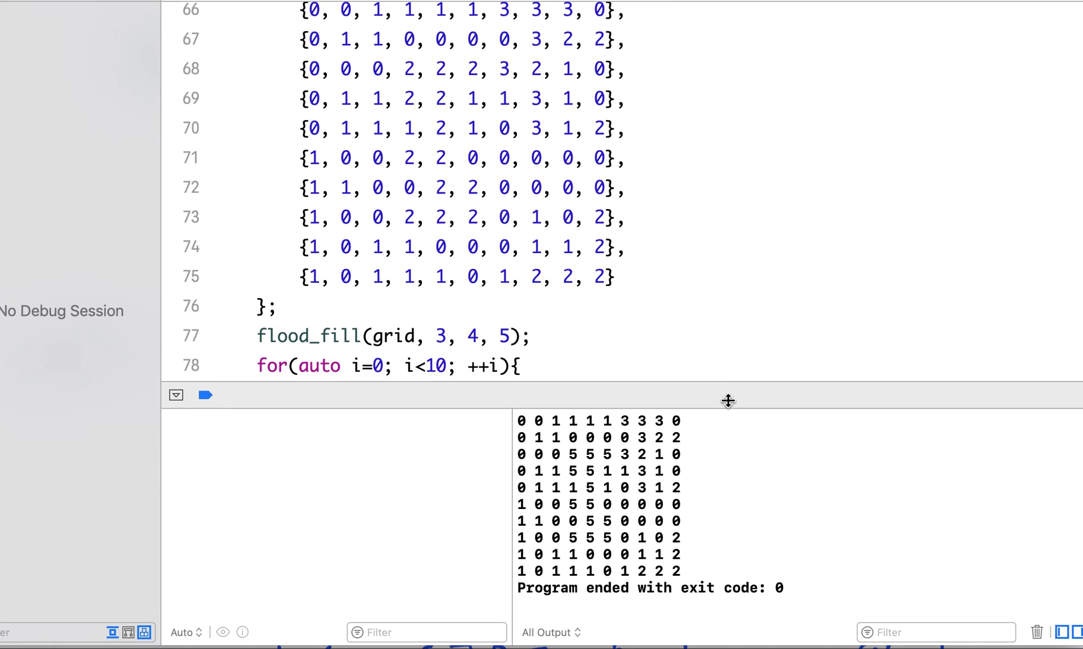
{"action": "scroll", "coordinate": [725, 135], "scroll_direction": "up", "scroll_amount": 2}
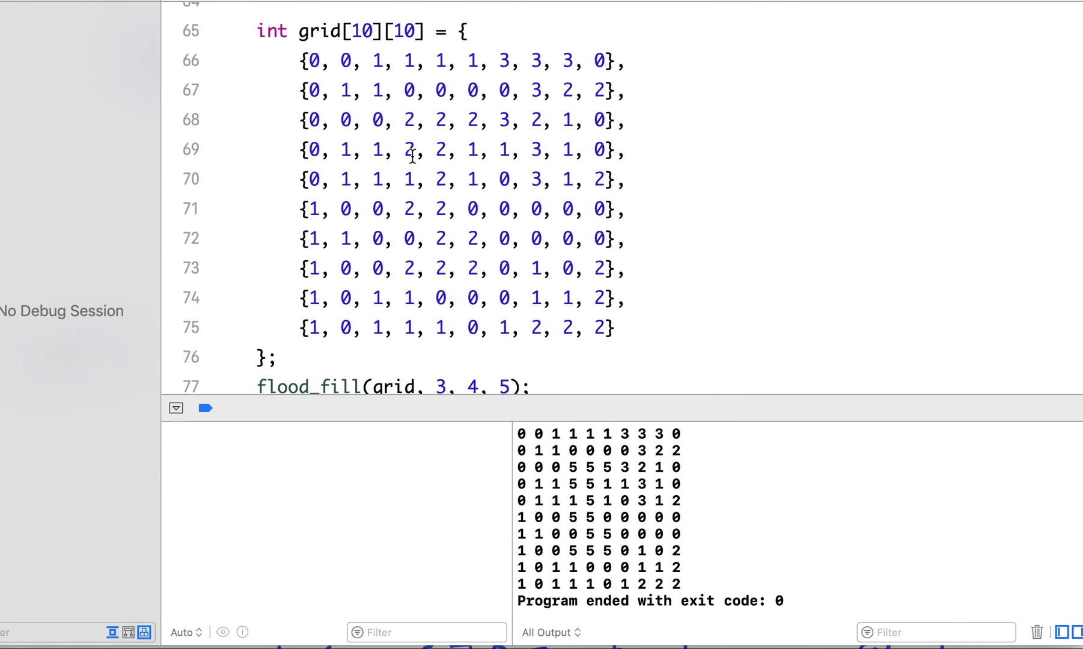
{"action": "left_click", "coordinate": [444, 150]}
{"action": "double_click", "coordinate": [445, 150]}
{"action": "left_click_drag", "start_coordinate": [404, 120], "coordinate": [480, 121]}
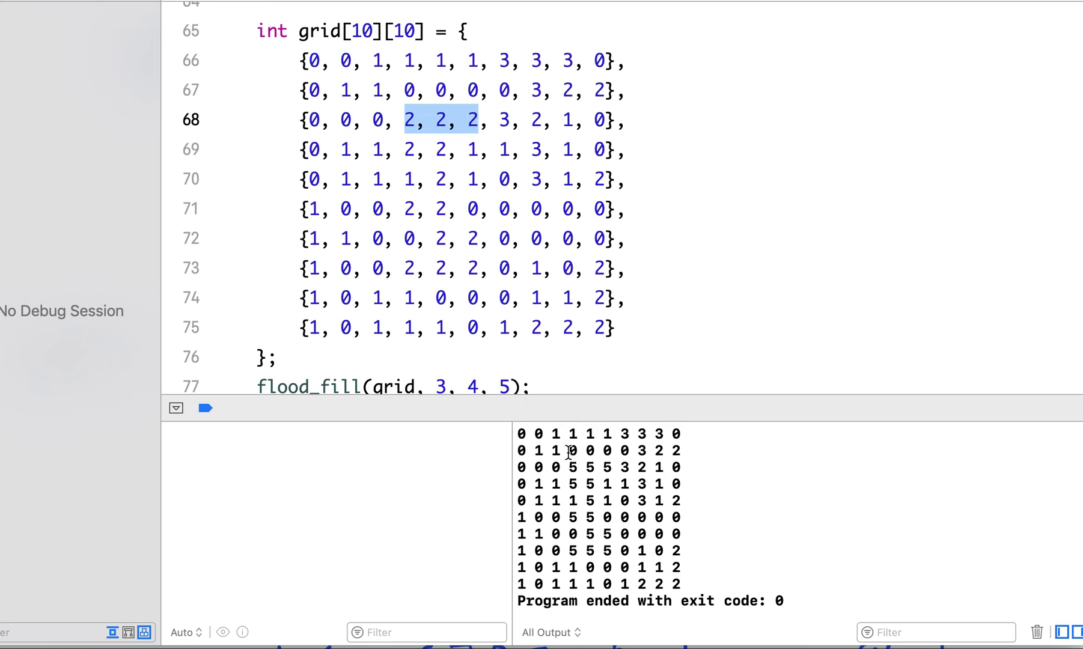
{"action": "left_click_drag", "start_coordinate": [569, 466], "coordinate": [615, 468]}
{"action": "left_click_drag", "start_coordinate": [569, 484], "coordinate": [596, 483]}
{"action": "mouse_move", "coordinate": [404, 149]}
{"action": "left_mouse_down"}
{"action": "mouse_move", "coordinate": [444, 149]}
{"action": "mouse_move", "coordinate": [448, 209]}
{"action": "left_mouse_up"}
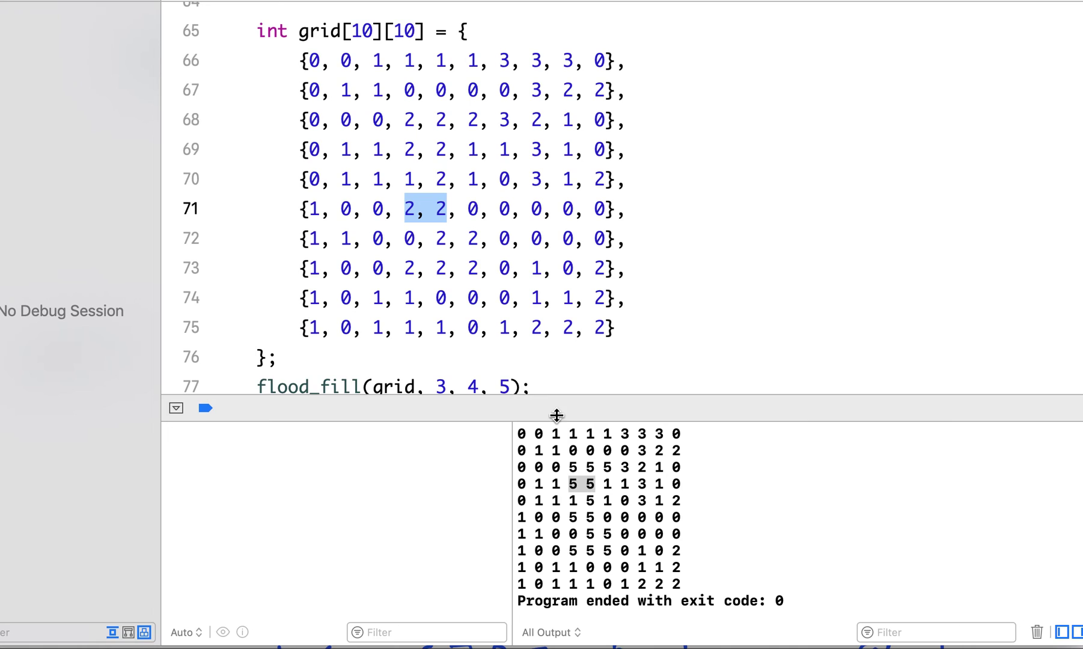
{"action": "mouse_move", "coordinate": [587, 500]}
{"action": "left_mouse_down"}
{"action": "mouse_move", "coordinate": [615, 505]}
{"action": "mouse_move", "coordinate": [601, 518]}
{"action": "mouse_move", "coordinate": [615, 535]}
{"action": "left_mouse_up"}
{"action": "left_click", "coordinate": [568, 518]}
{"action": "left_click_drag", "start_coordinate": [439, 239], "coordinate": [474, 239]}
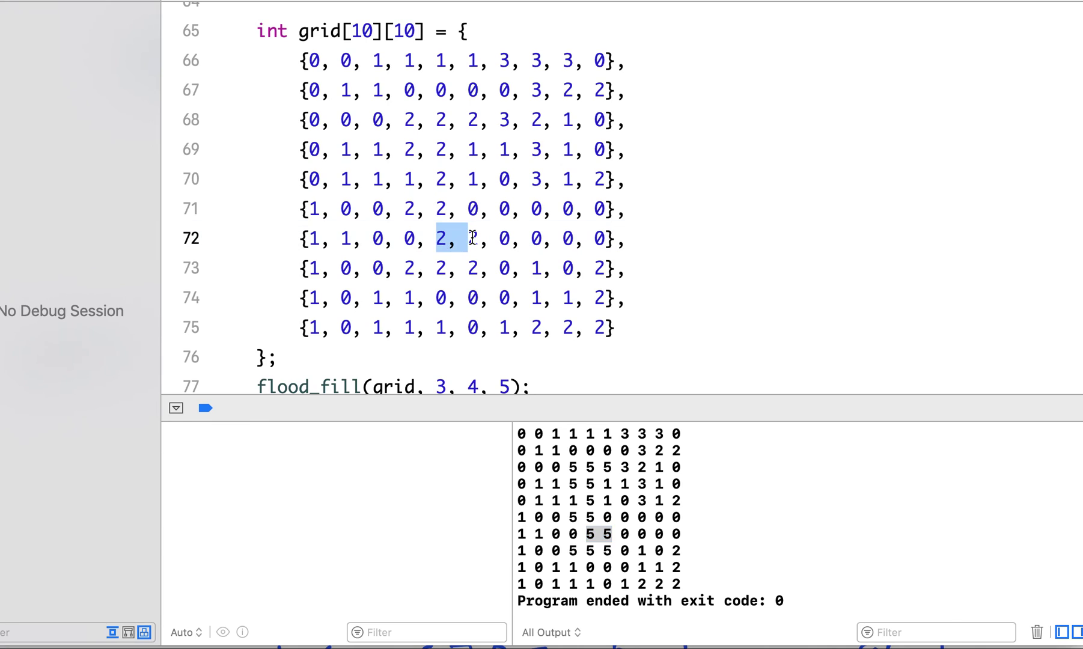
{"action": "left_click_drag", "start_coordinate": [406, 269], "coordinate": [481, 269]}
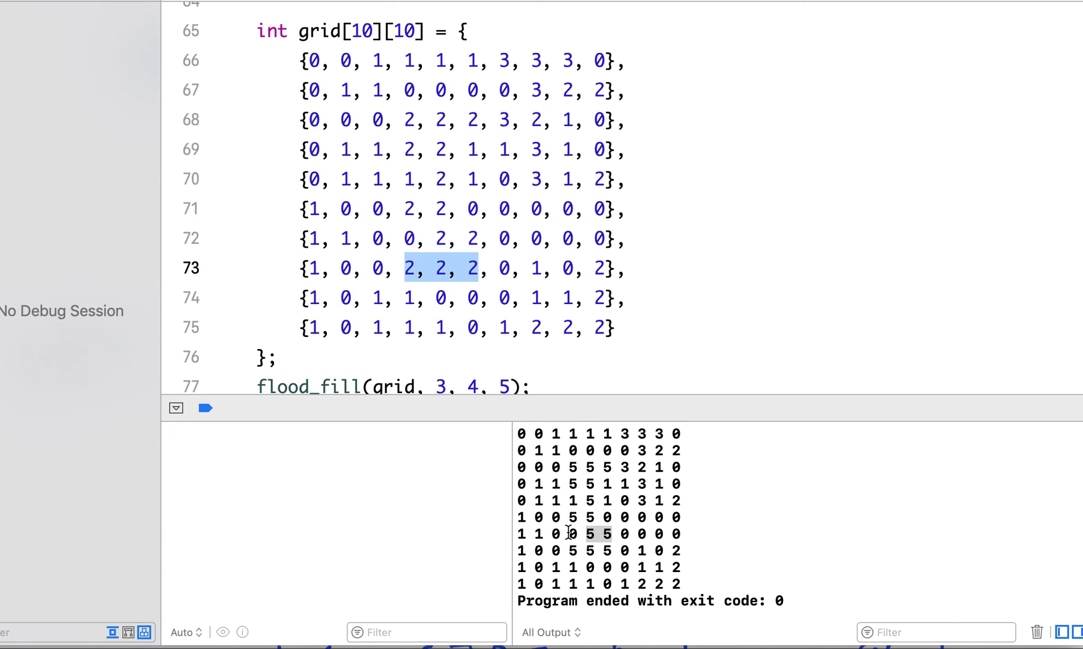
{"action": "left_click_drag", "start_coordinate": [569, 551], "coordinate": [616, 551]}
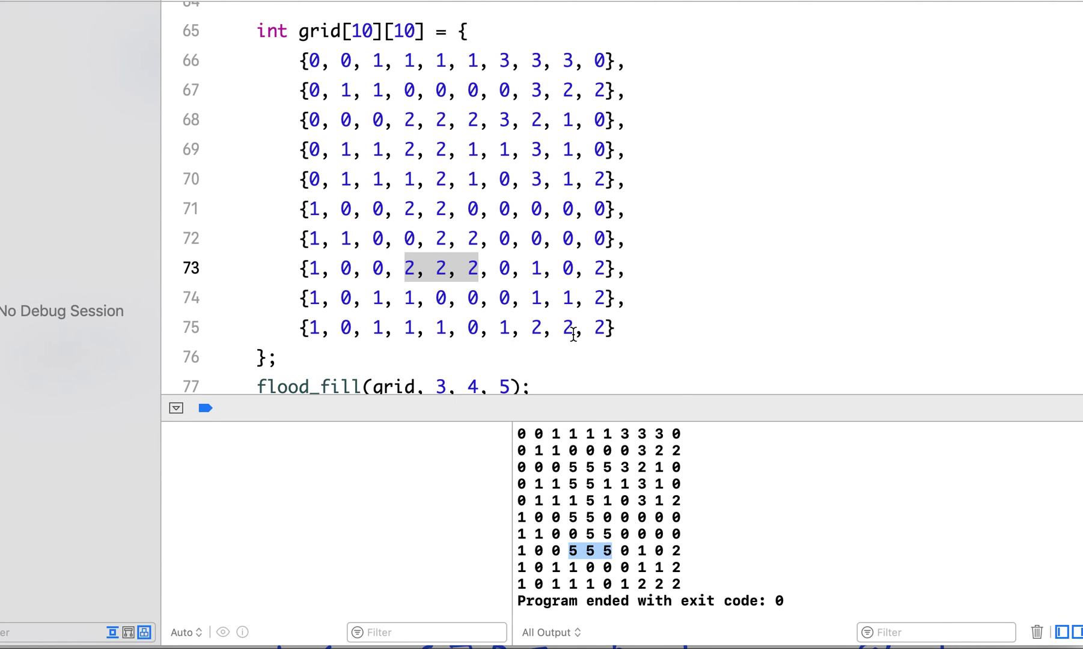
{"action": "left_click", "coordinate": [478, 243]}
{"action": "left_click_drag", "start_coordinate": [481, 269], "coordinate": [408, 121]}
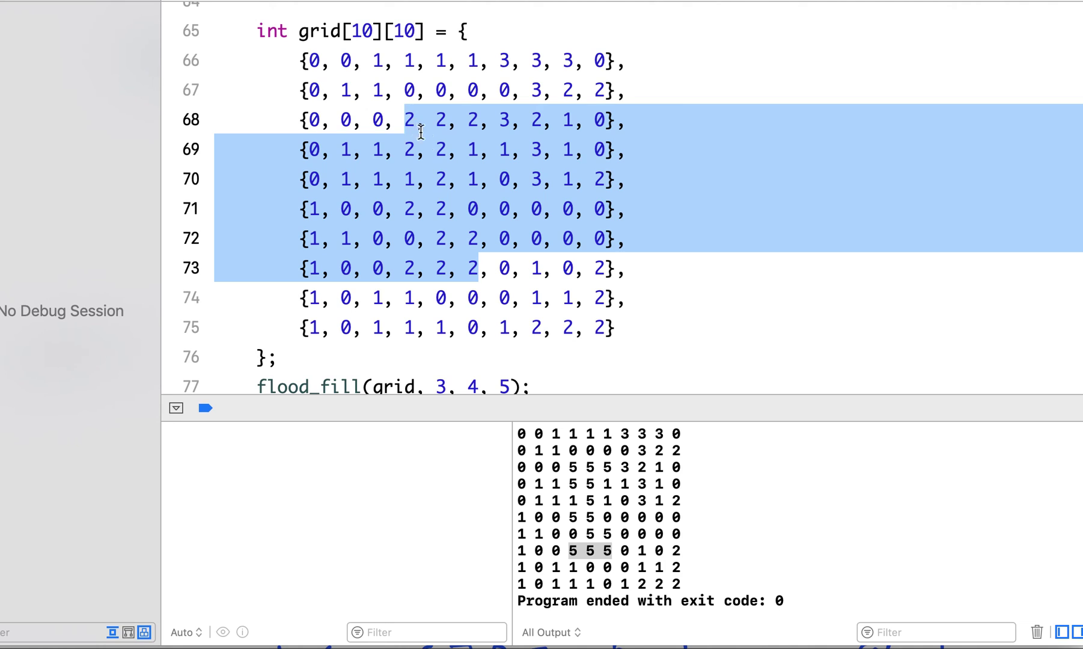
{"action": "left_click", "coordinate": [437, 155]}
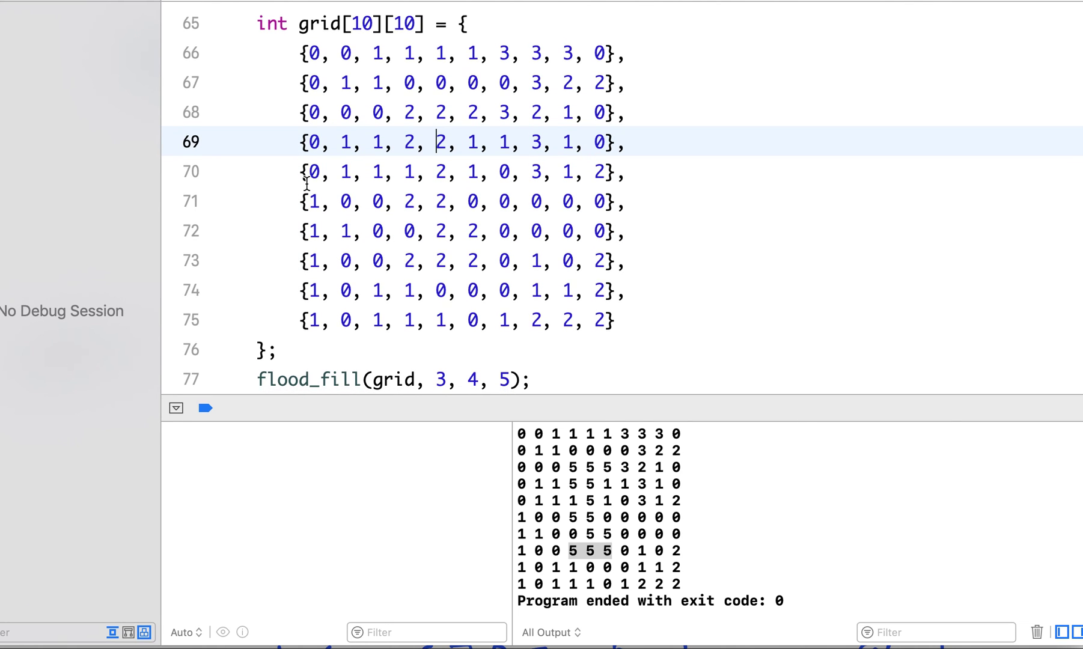